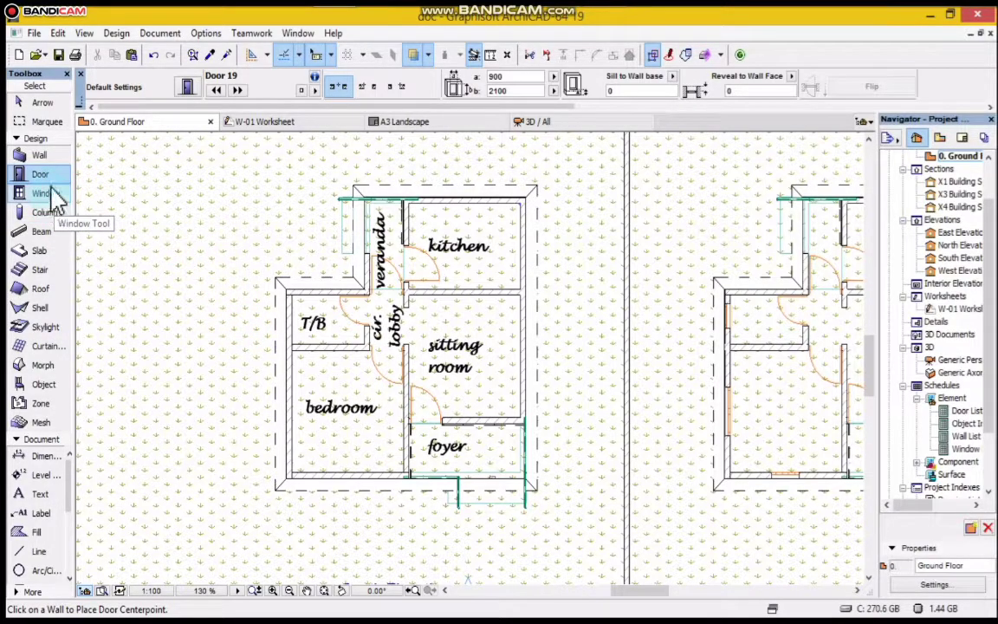
Choose the Window tool and place double sash windows in the bedroom's bottom wall and the foyer's top wall.
click(116, 35)
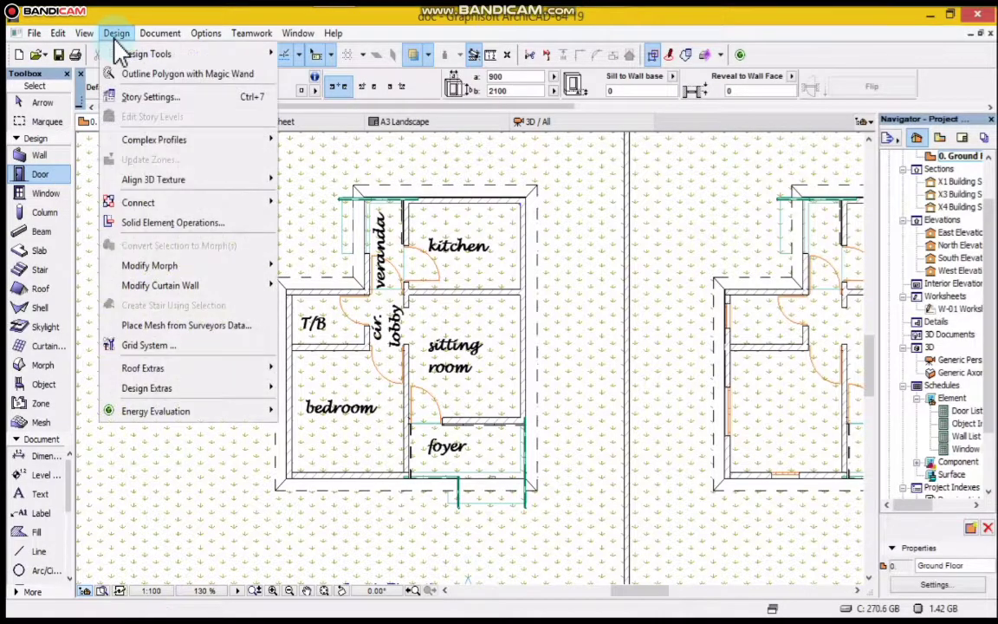
mouse_move(234, 59)
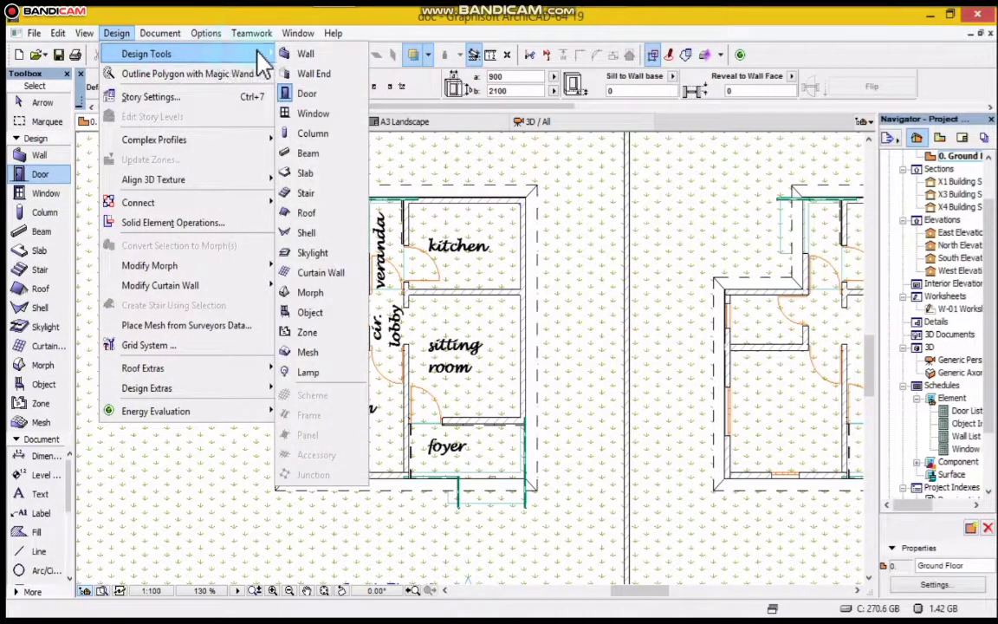
click(313, 122)
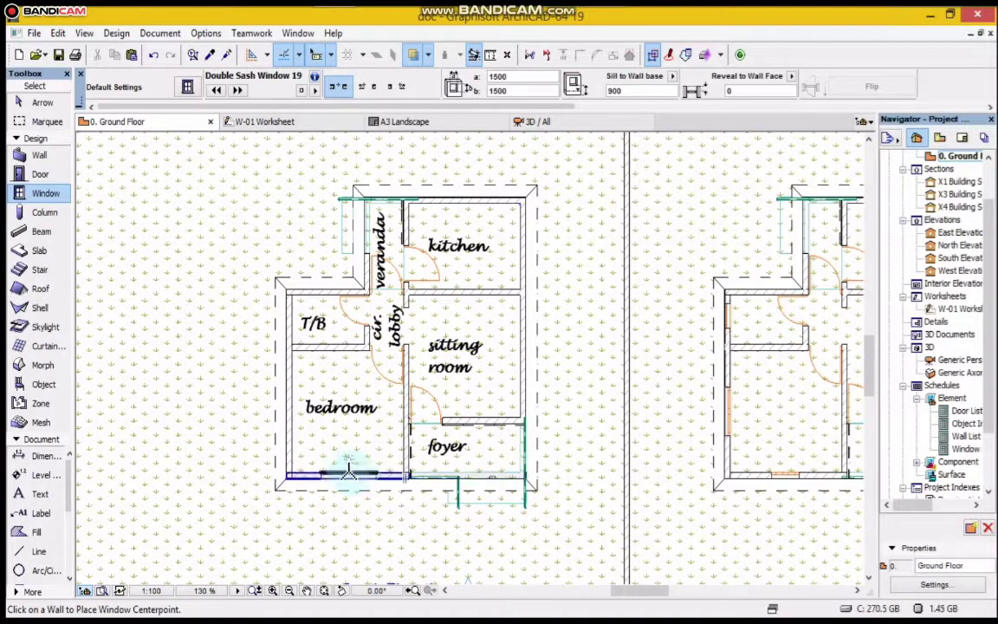
click(348, 471)
click(346, 452)
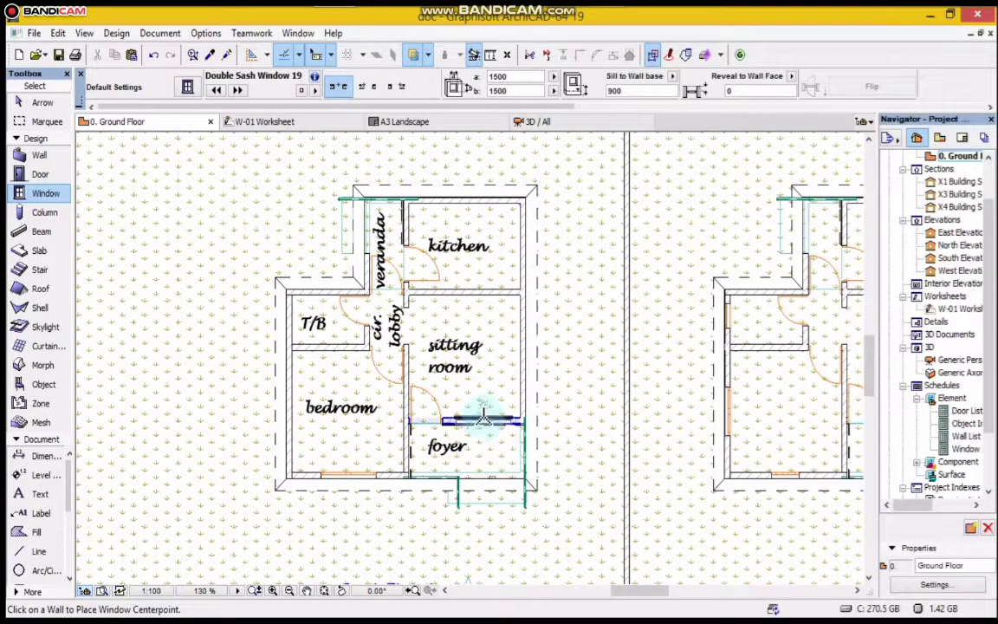
click(483, 418)
click(484, 434)
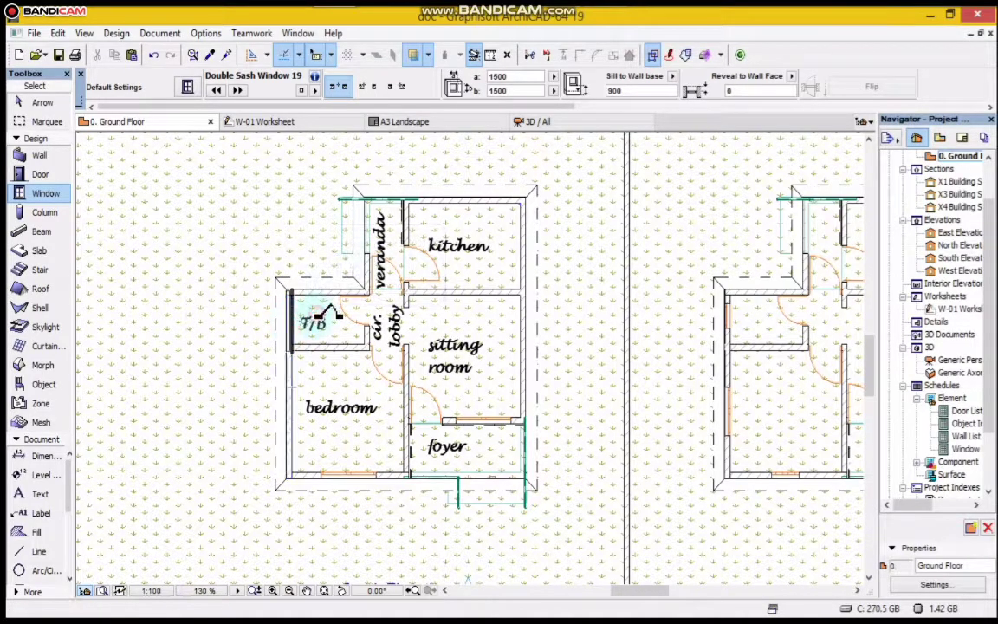
Add double sash windows to the T/B left wall, bedroom left wall, and kitchen and sitting-room east walls.
click(322, 313)
click(283, 397)
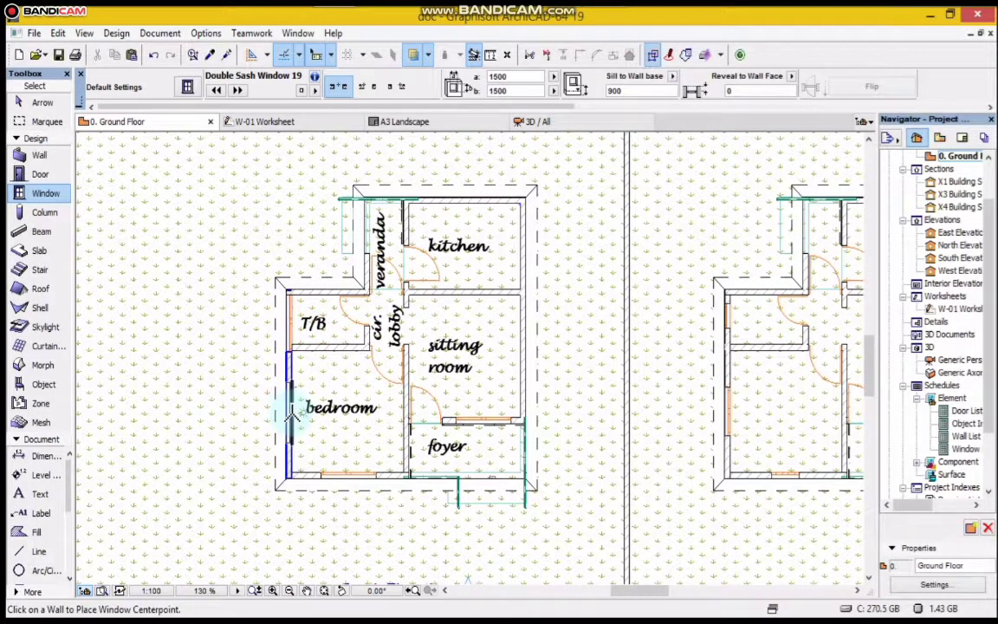
click(291, 415)
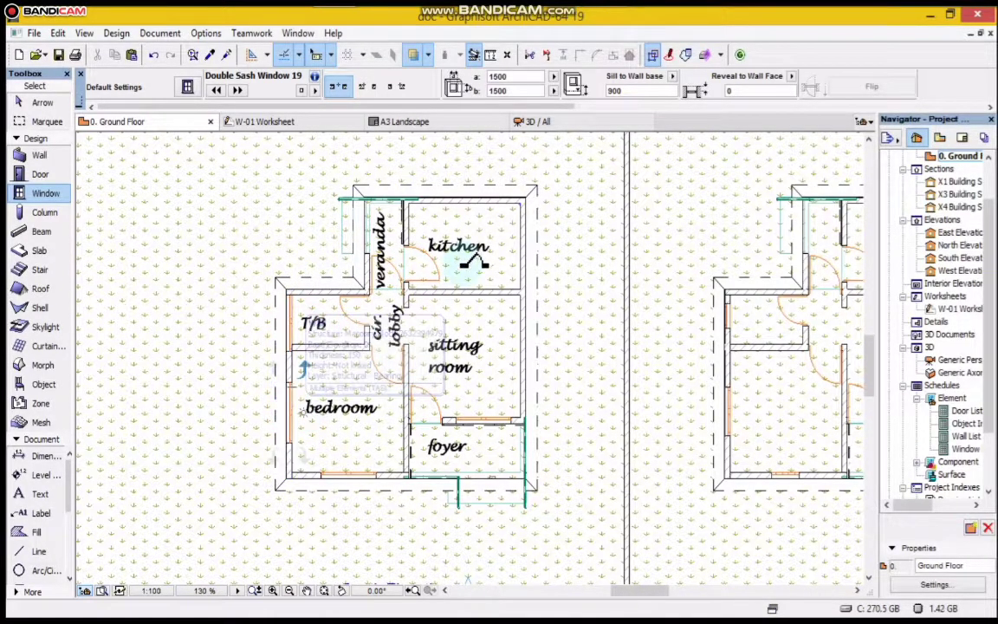
click(517, 251)
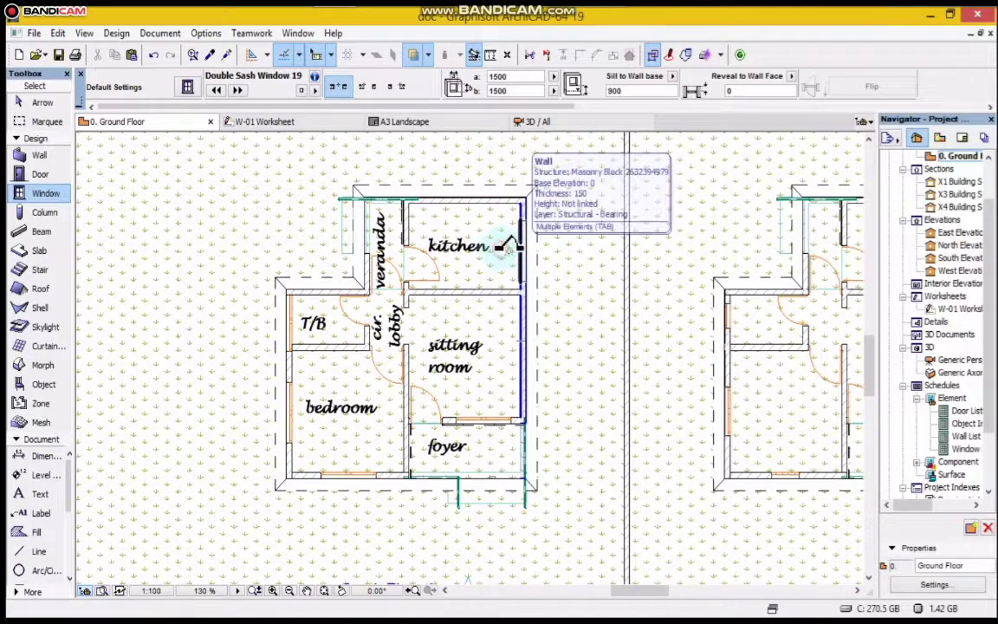
click(517, 357)
click(518, 347)
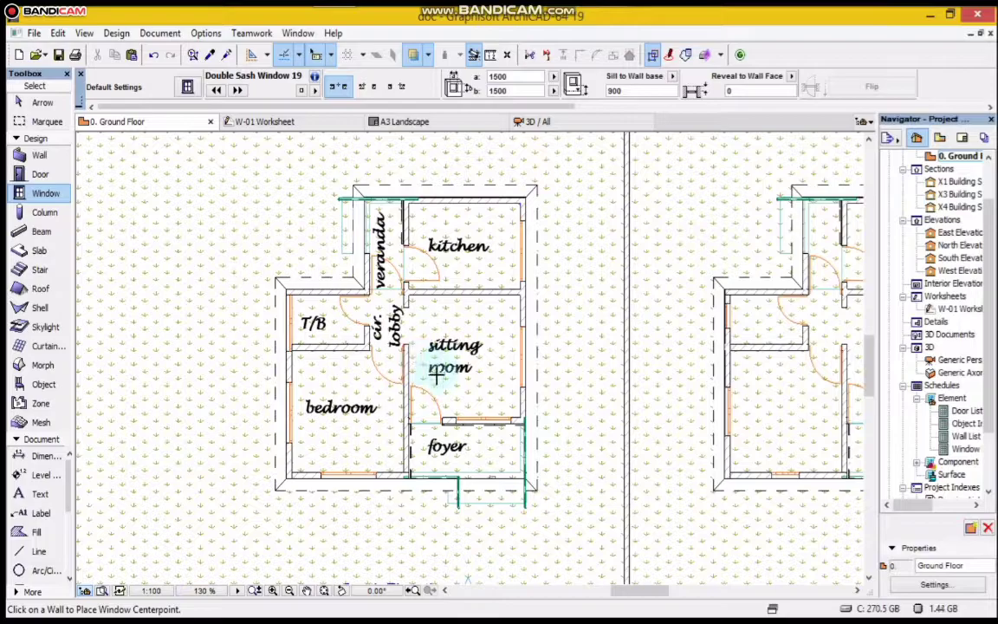
Switch to the 3D / All view and zoom in on the front double sash window.
click(575, 127)
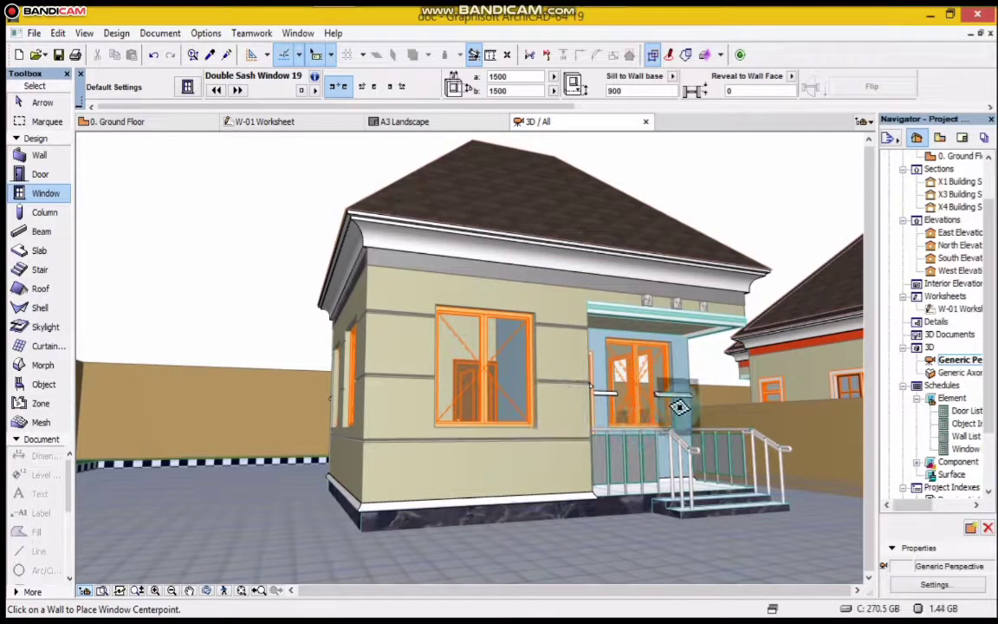
scroll(675, 412, up, 5)
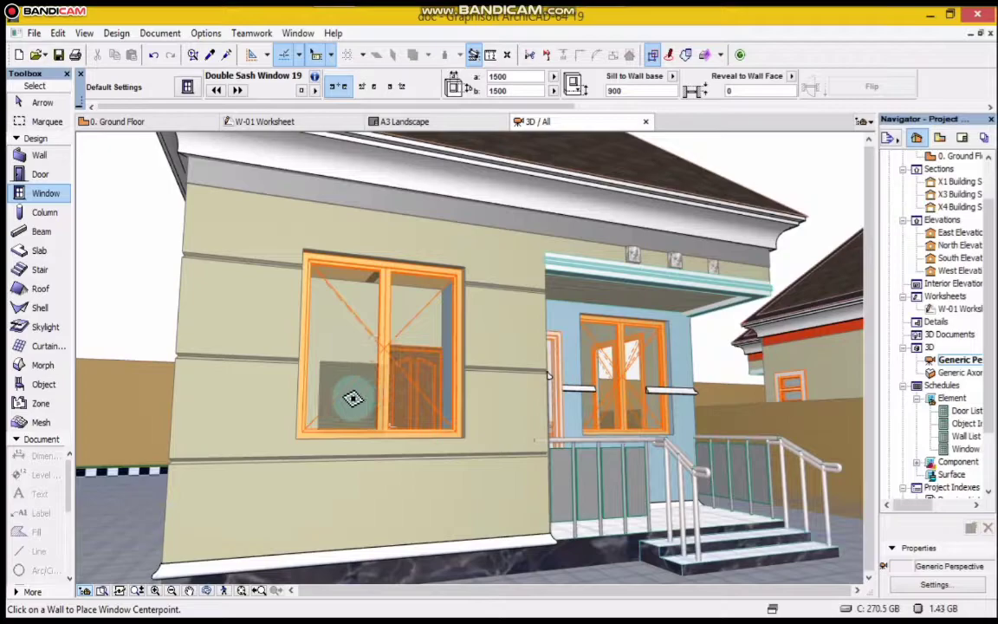
scroll(355, 397, up, 5)
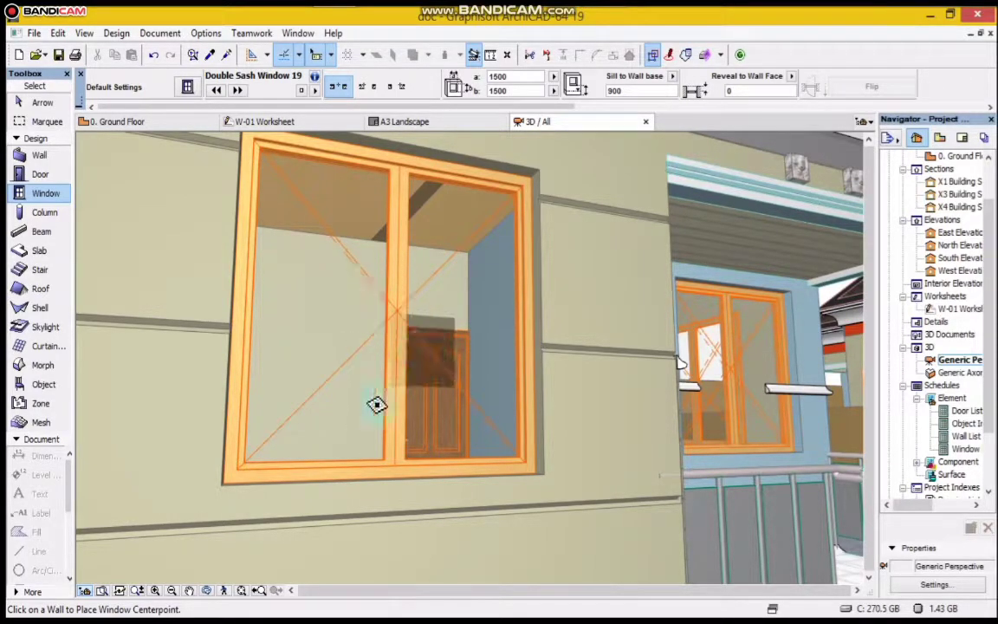
scroll(274, 474, down, 3)
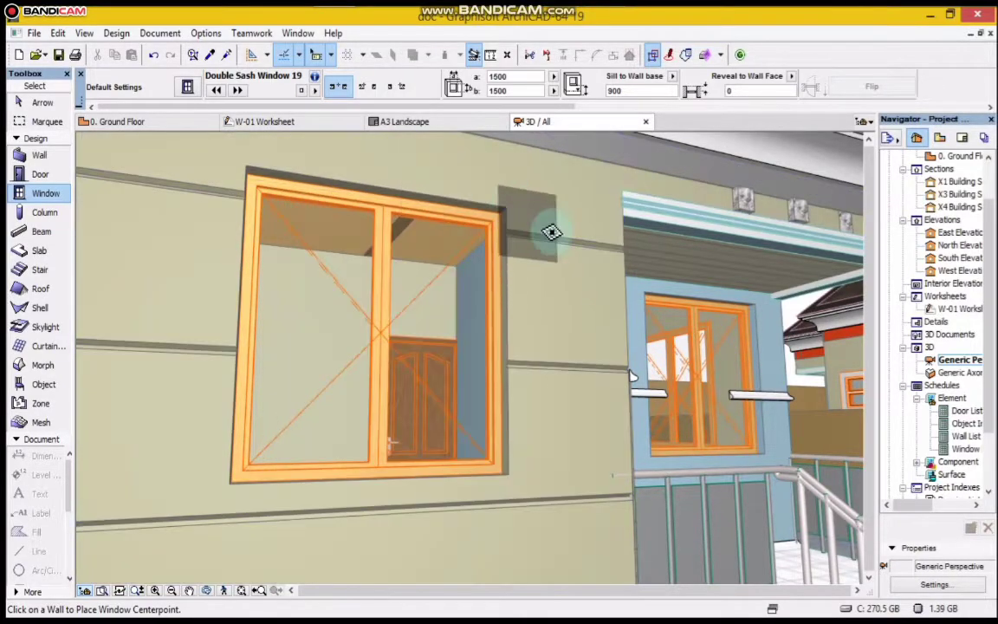
Select the front double sash window and open its Window Selection Settings.
click(500, 223)
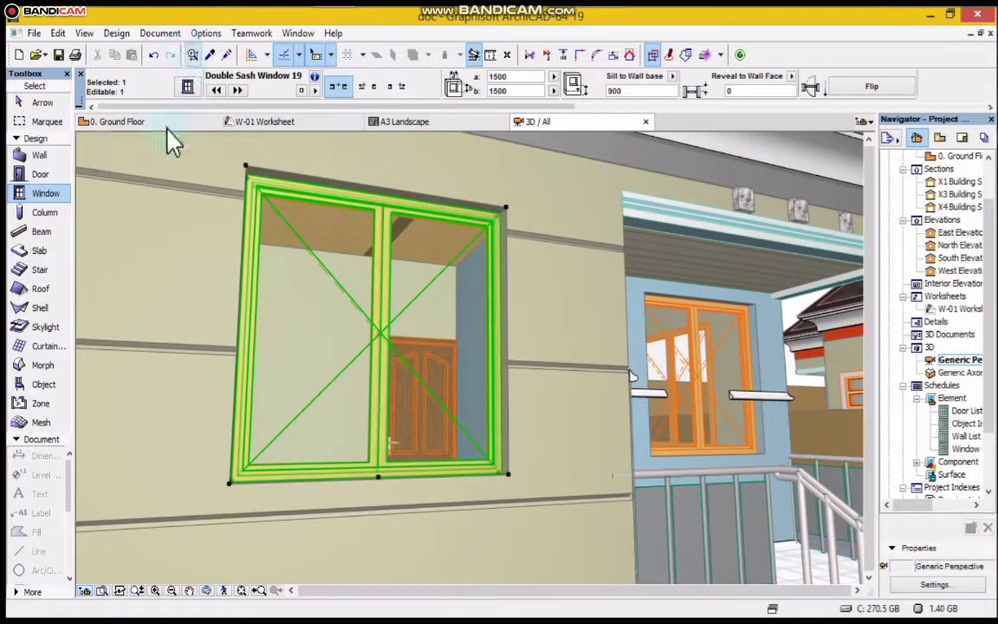
click(189, 90)
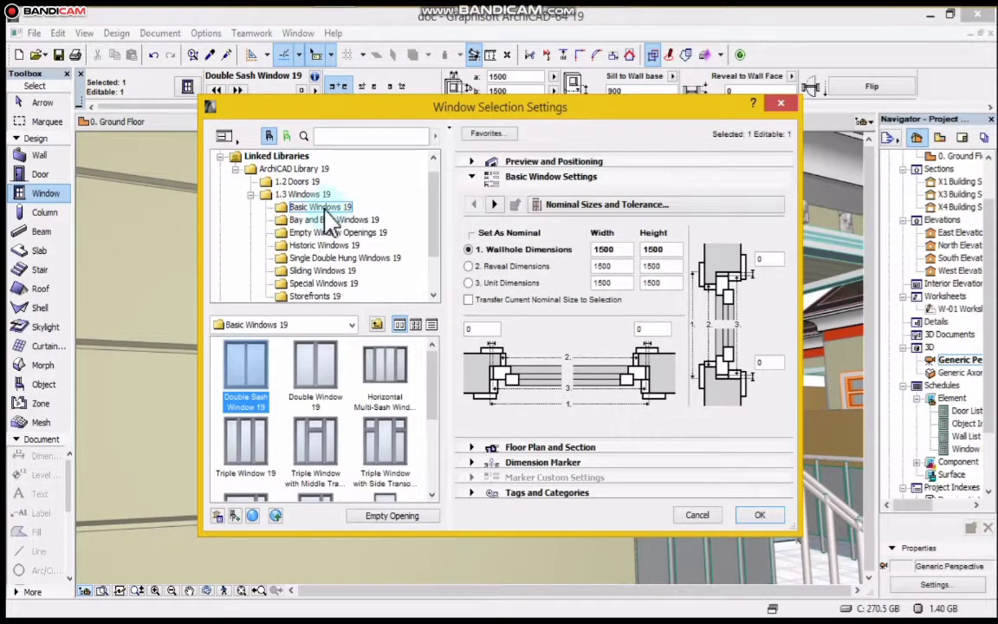
mouse_move(437, 374)
mouse_down()
mouse_move(437, 444)
mouse_move(433, 368)
mouse_up()
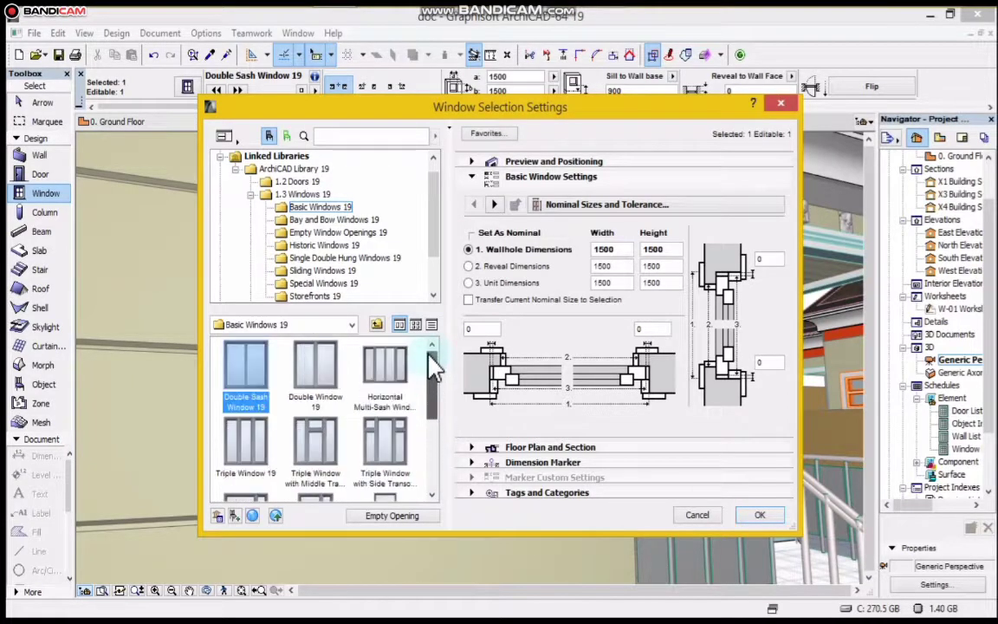
Browse the library folders from Bay and Bow Windows through Storefronts, then return to Basic Windows 19.
click(303, 221)
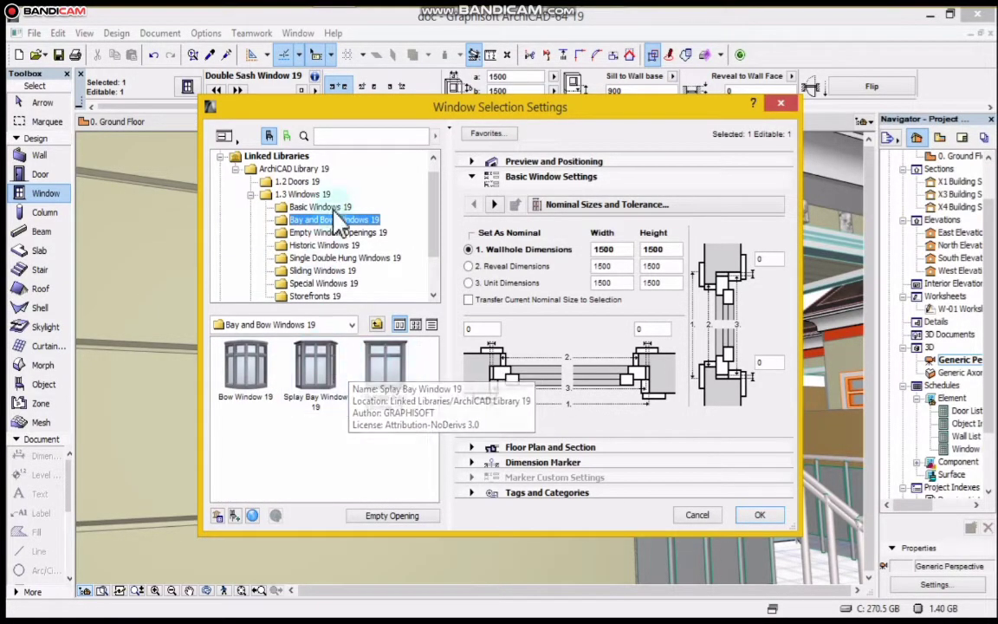
click(333, 234)
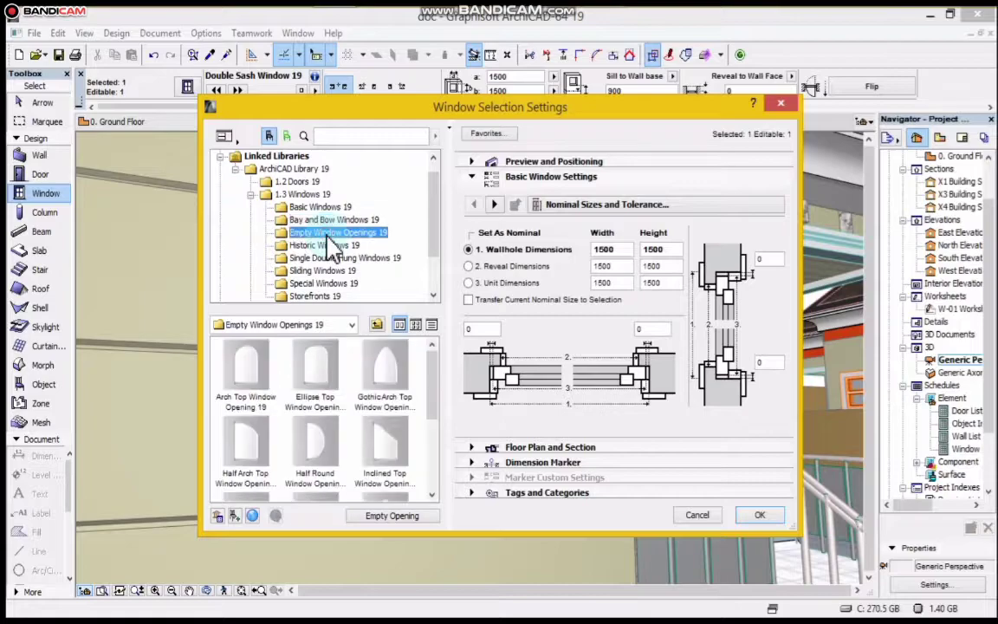
mouse_move(434, 389)
mouse_down()
mouse_move(431, 480)
mouse_move(430, 381)
mouse_up()
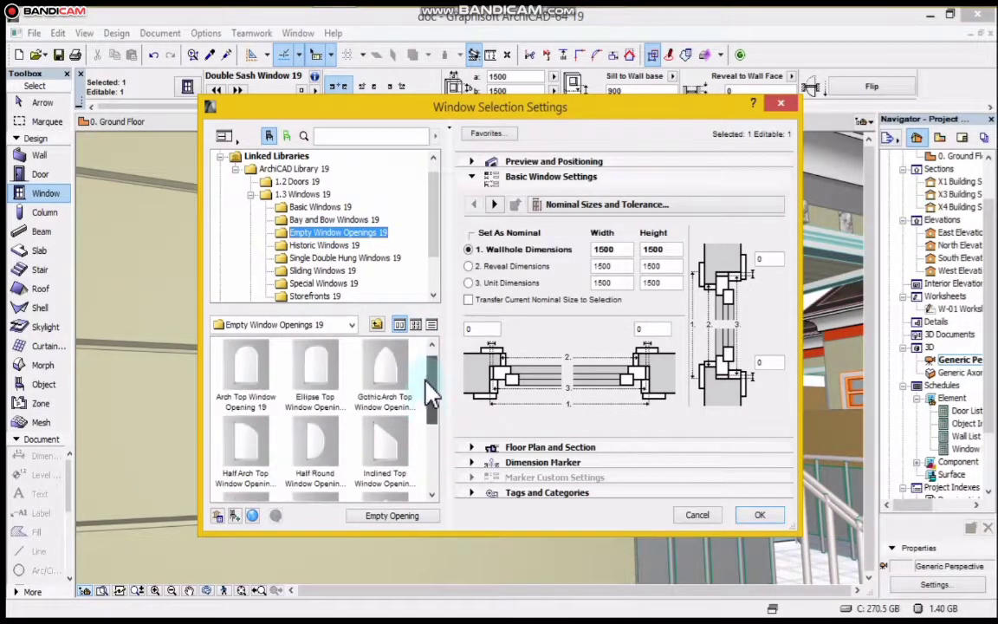
click(327, 246)
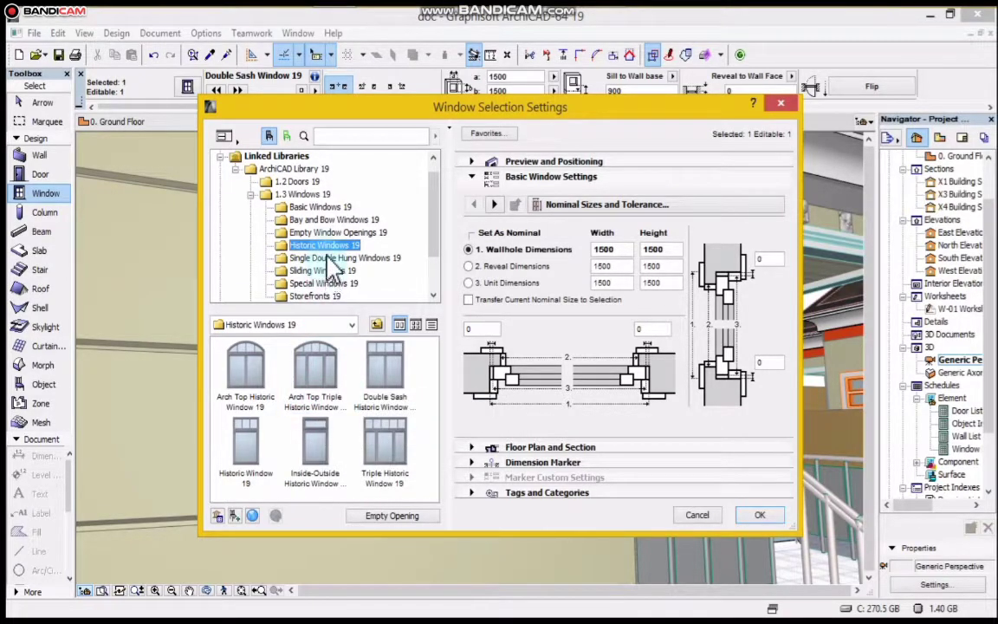
click(327, 258)
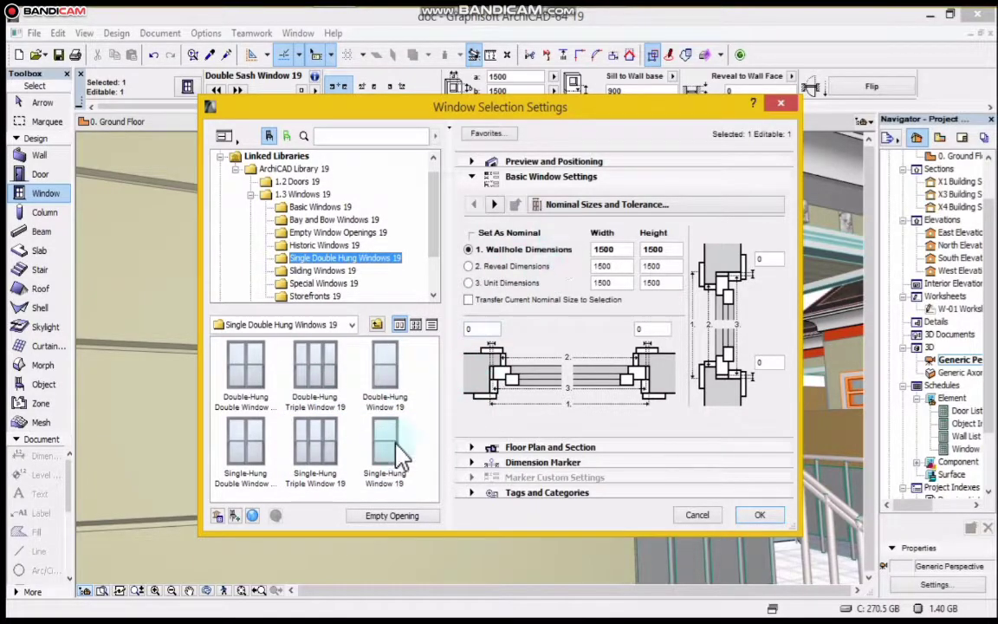
click(329, 271)
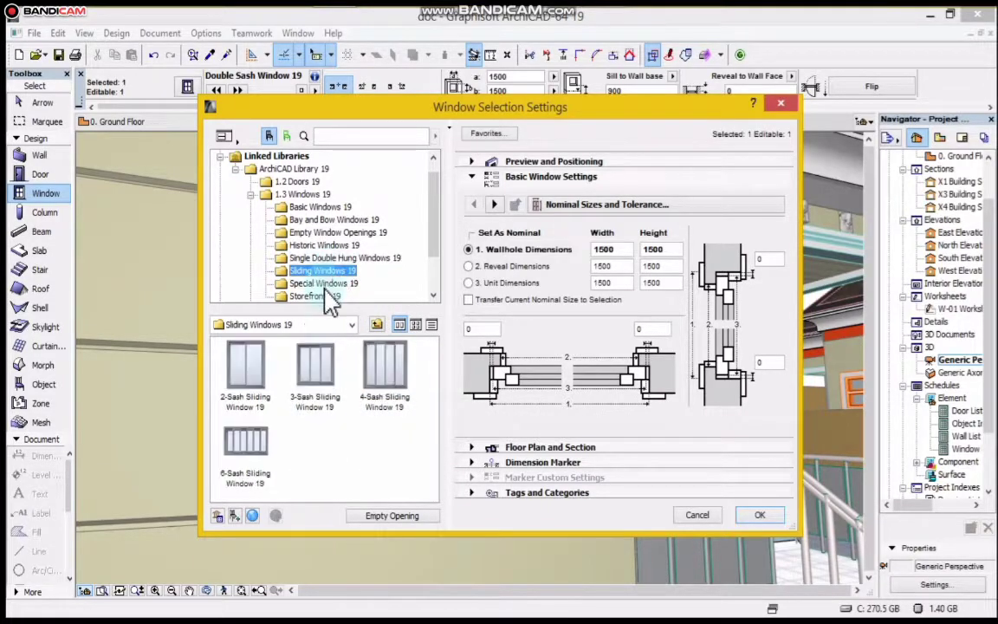
click(325, 283)
click(317, 297)
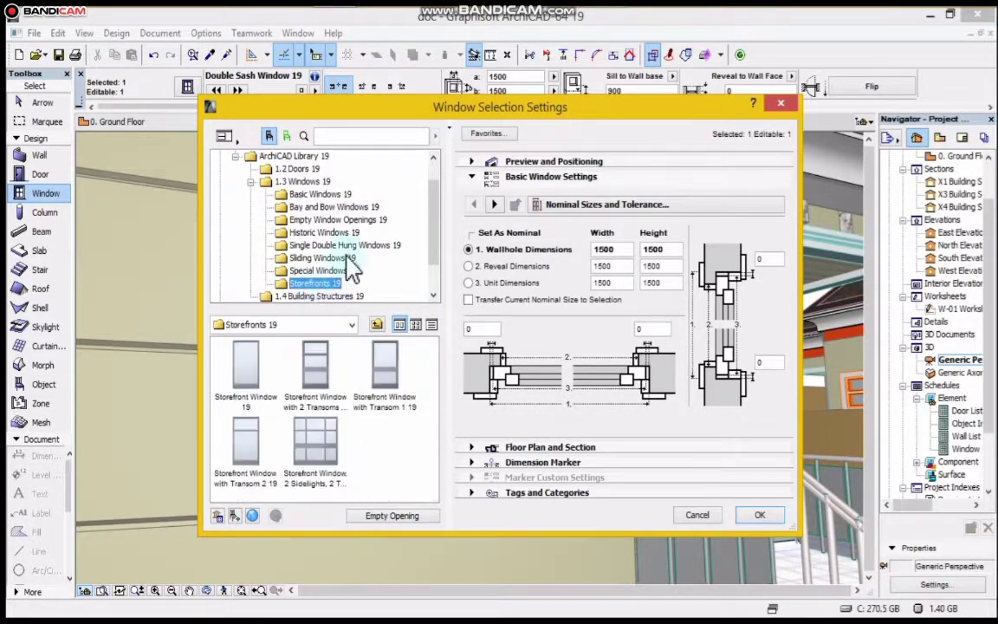
click(317, 194)
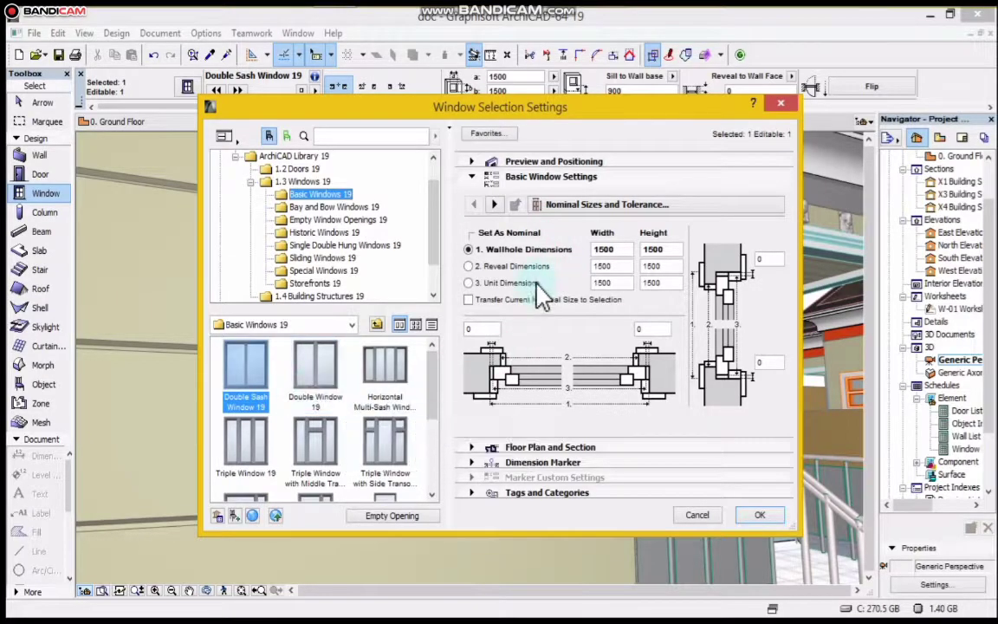
Switch the window to Double Window 19, set its width to 750, and select the sill height.
click(323, 390)
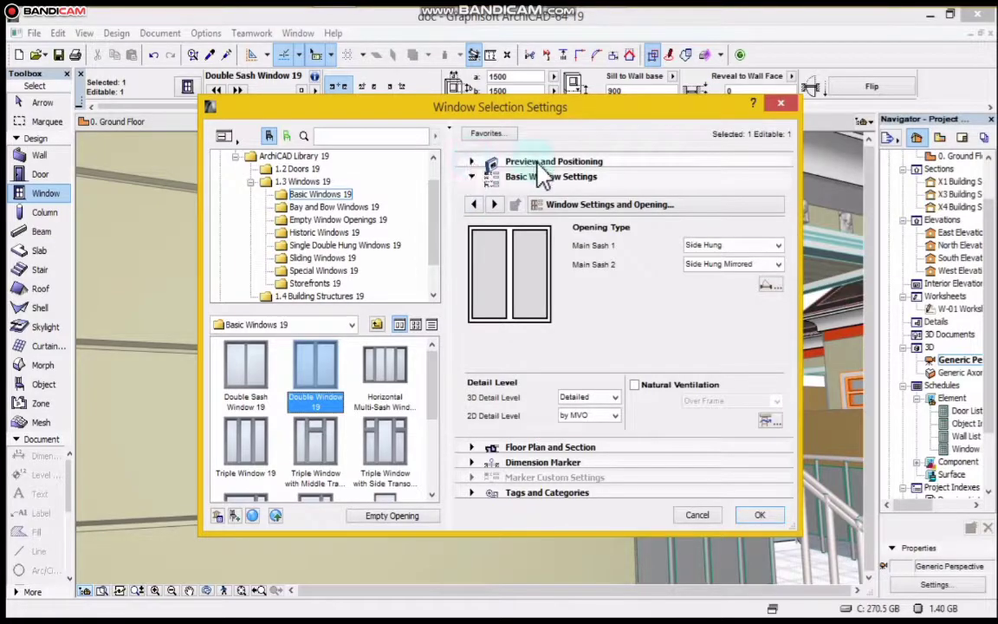
click(511, 162)
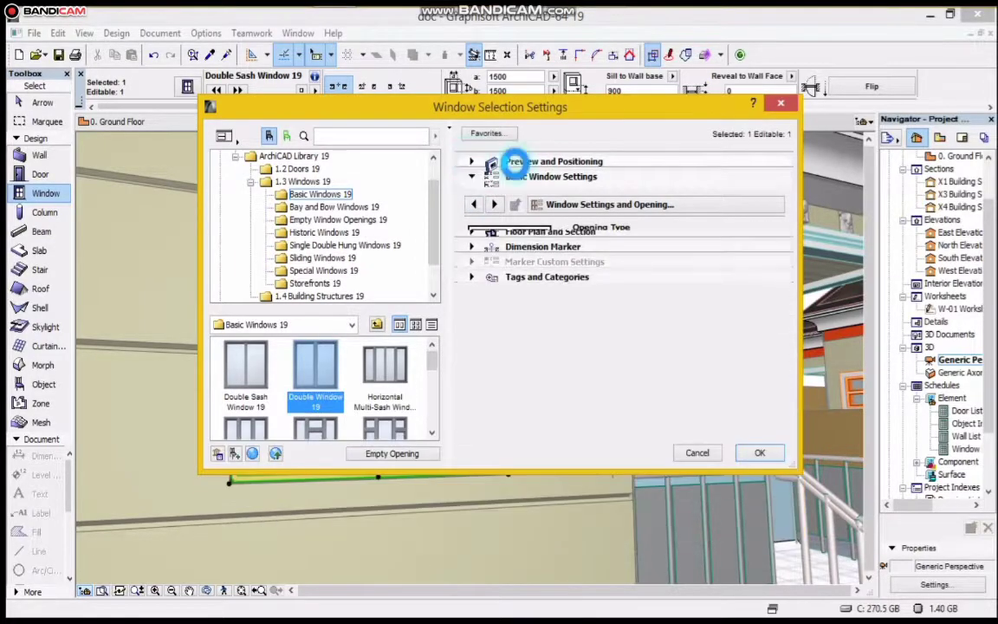
double_click(542, 212)
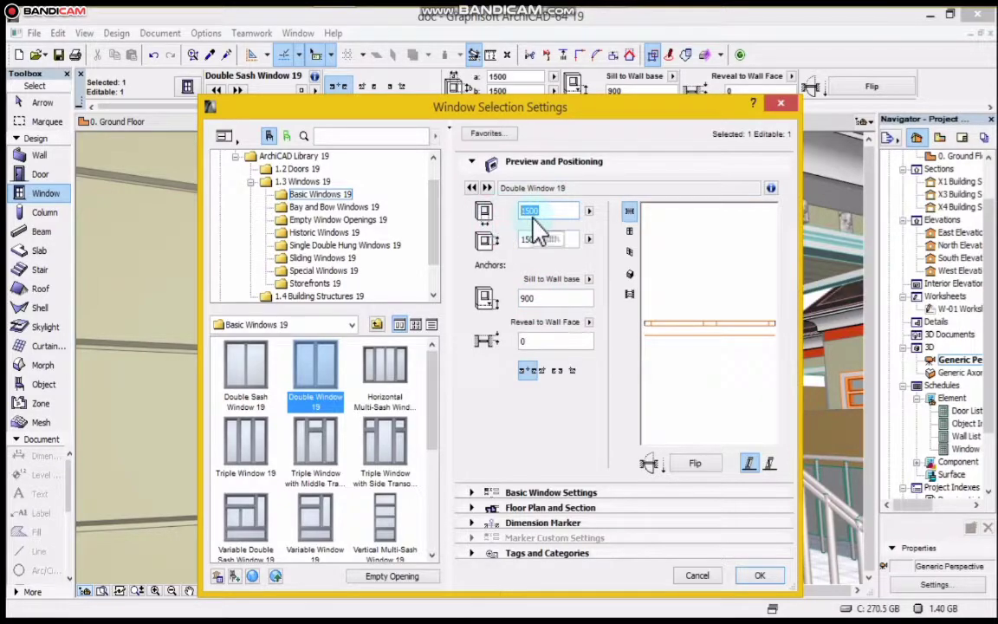
text(7)
click(547, 235)
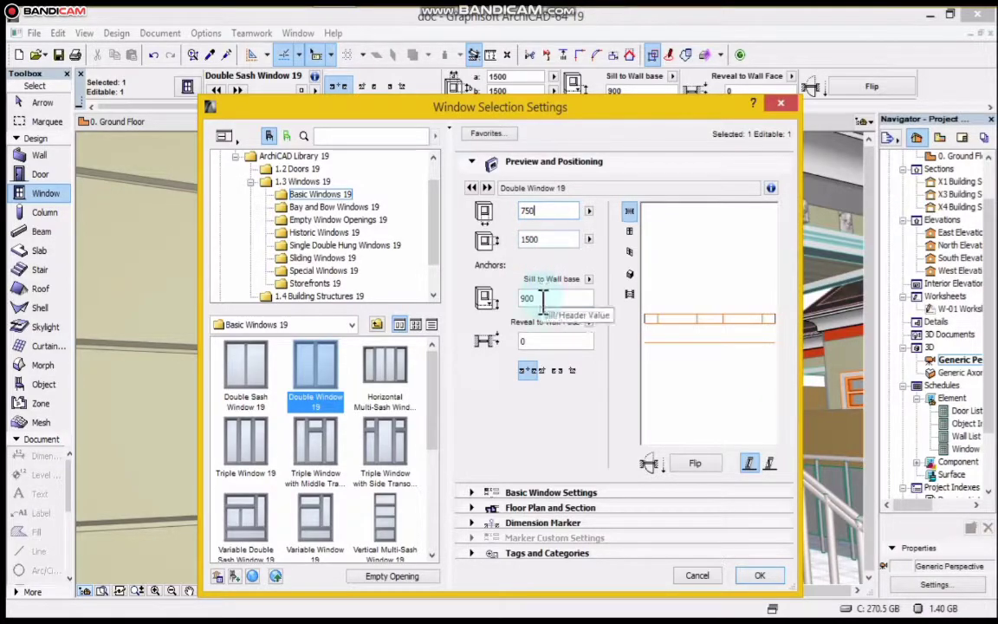
click(542, 299)
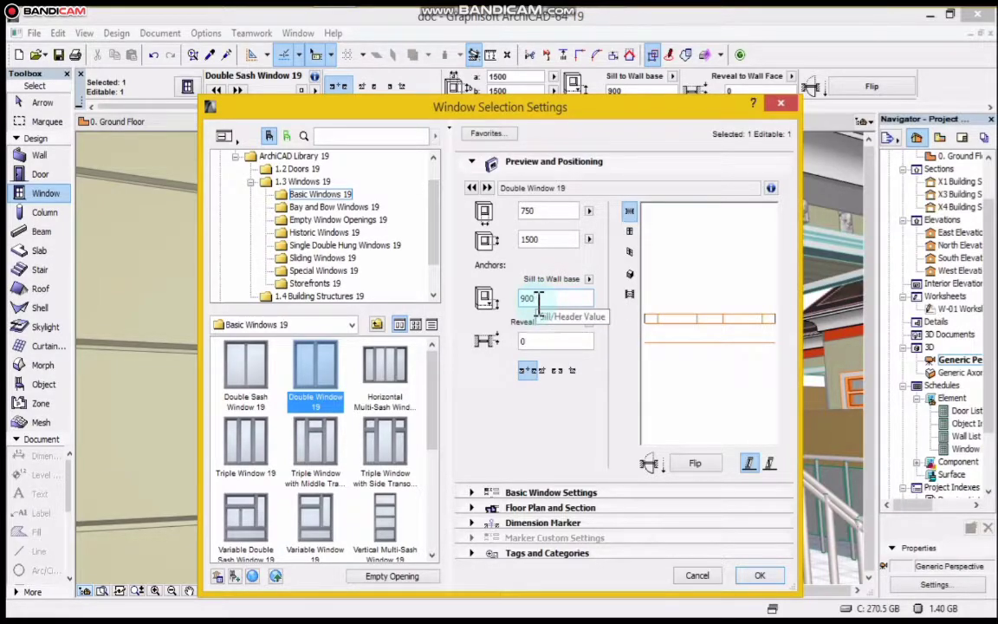
double_click(538, 298)
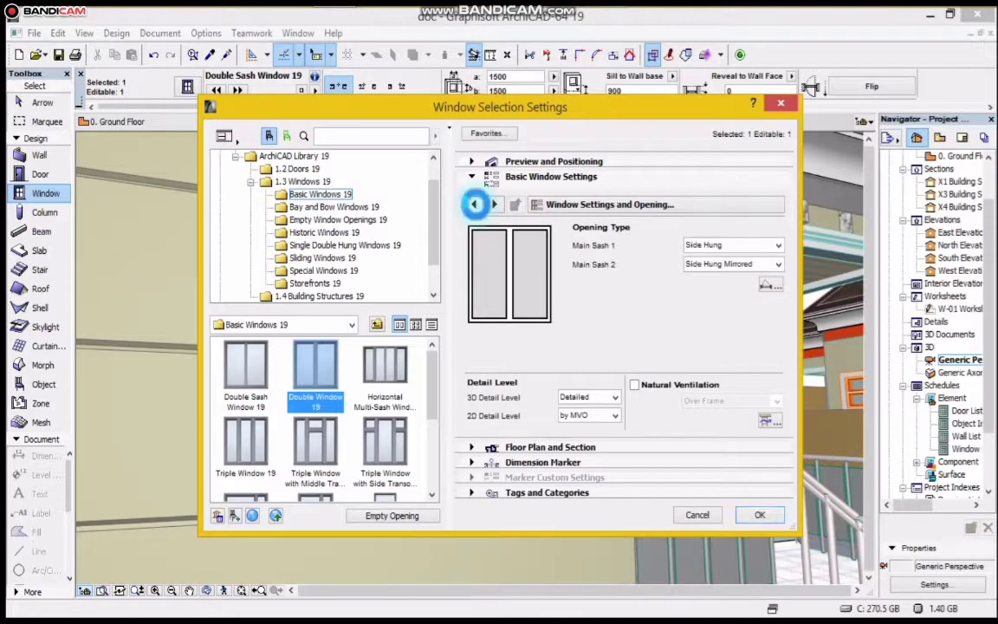
Page through Basic Window Settings to reach the window's Shape page.
click(476, 205)
click(476, 204)
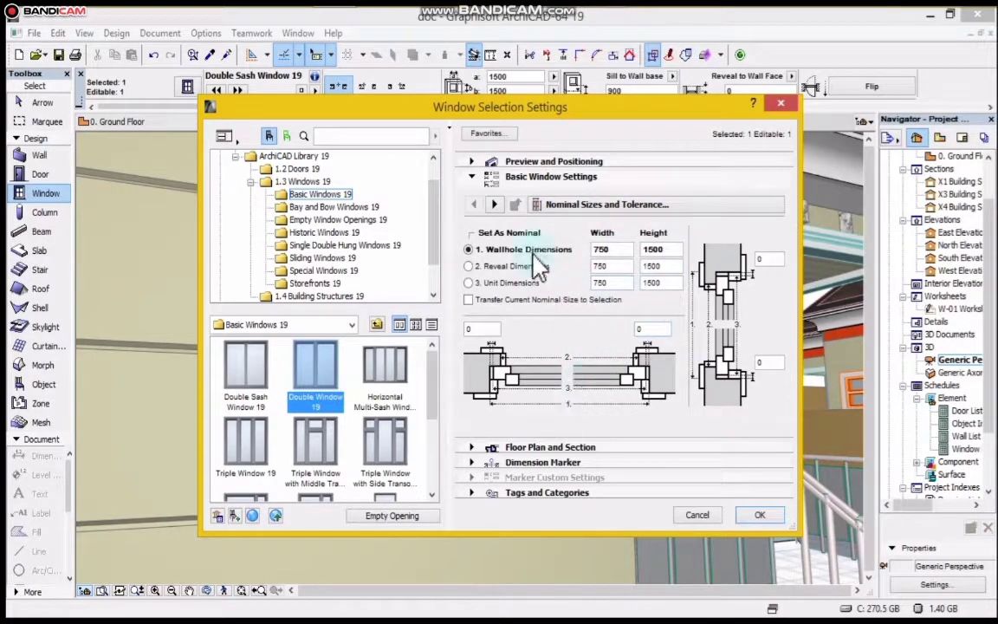
click(494, 205)
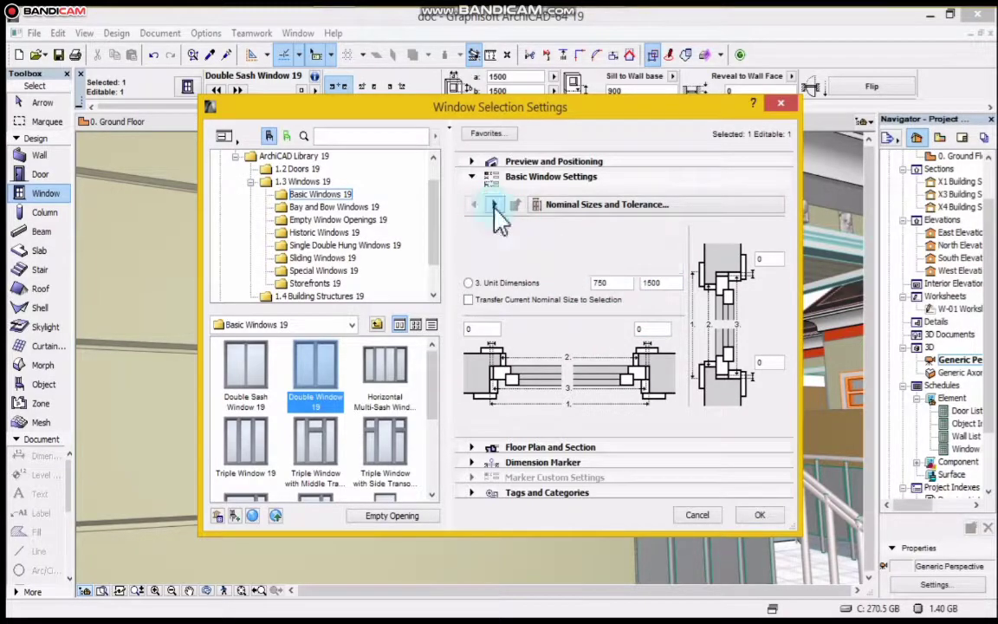
click(568, 207)
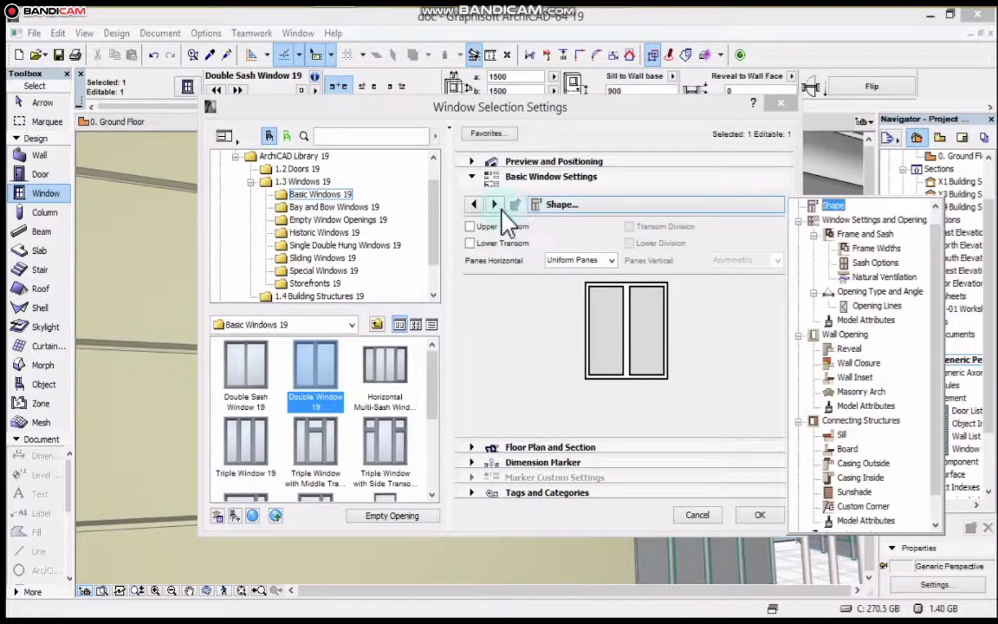
click(560, 203)
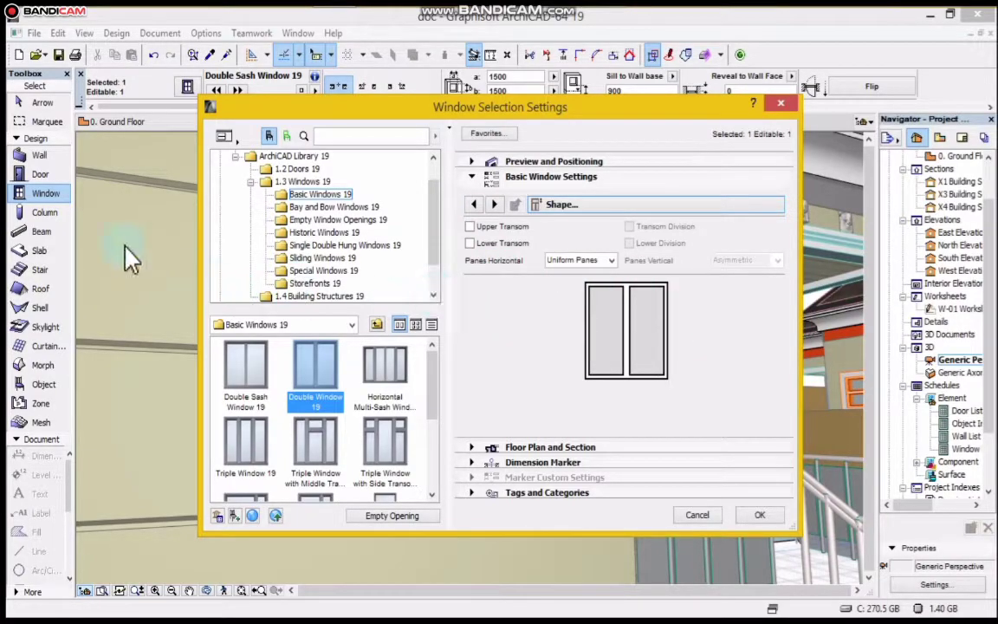
Add a divided upper transom and make the second main sash and both transom sashes Side Hung.
click(471, 227)
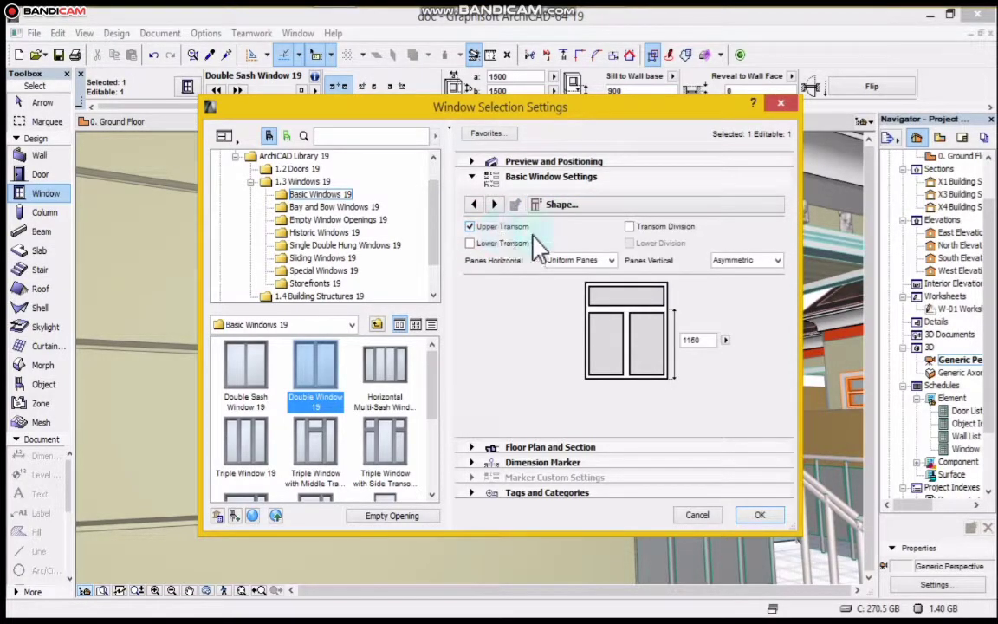
click(625, 227)
click(492, 204)
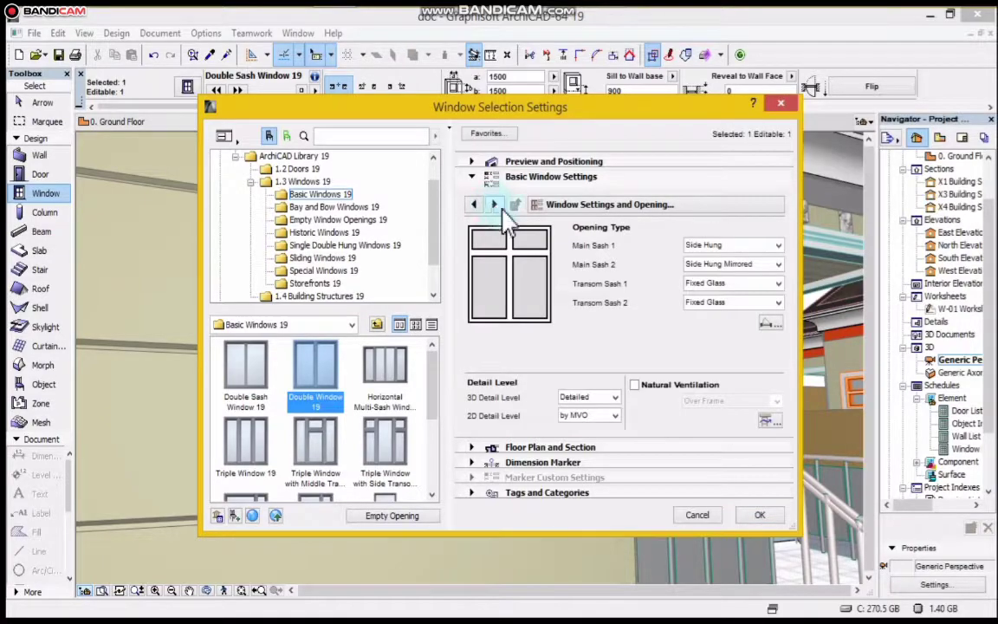
click(764, 265)
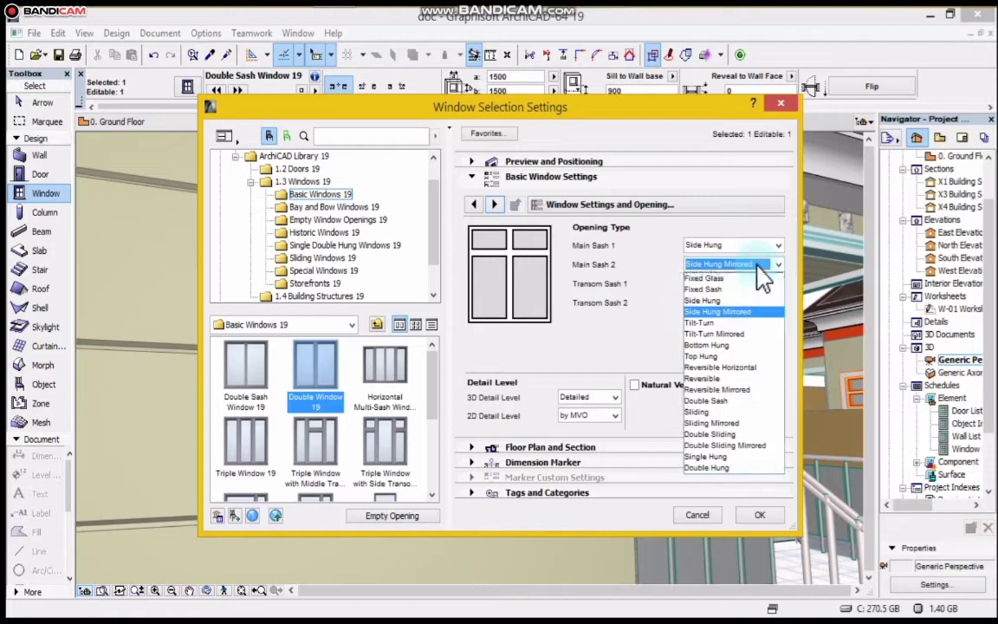
click(735, 300)
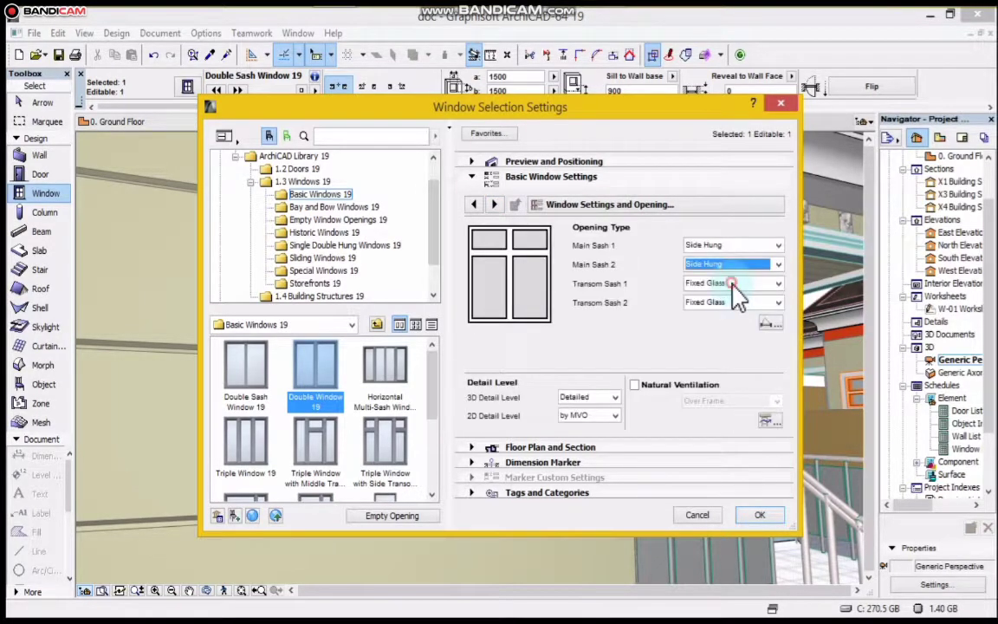
click(734, 284)
click(734, 320)
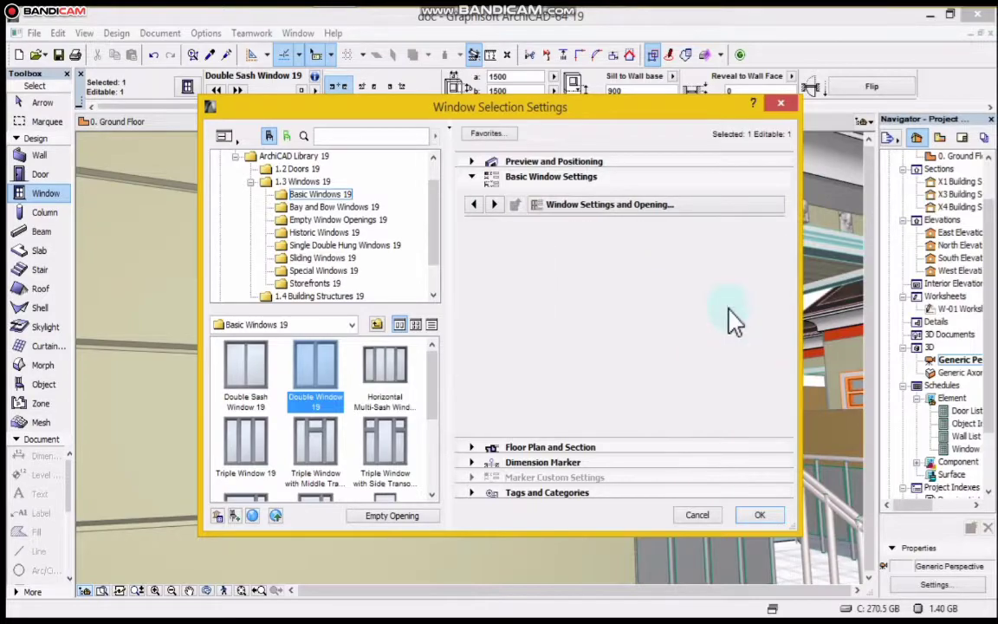
click(746, 302)
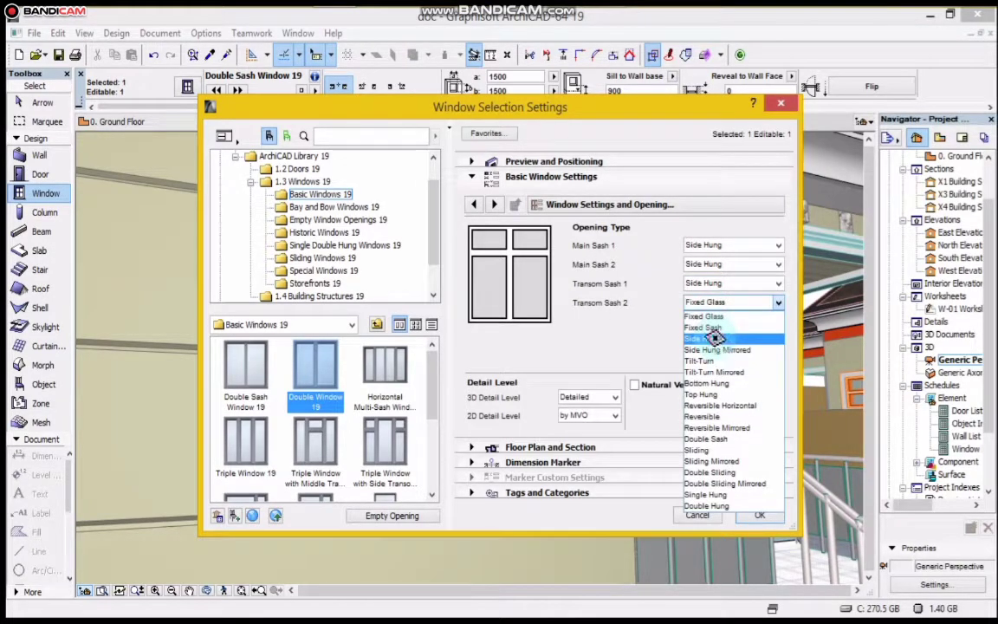
click(712, 338)
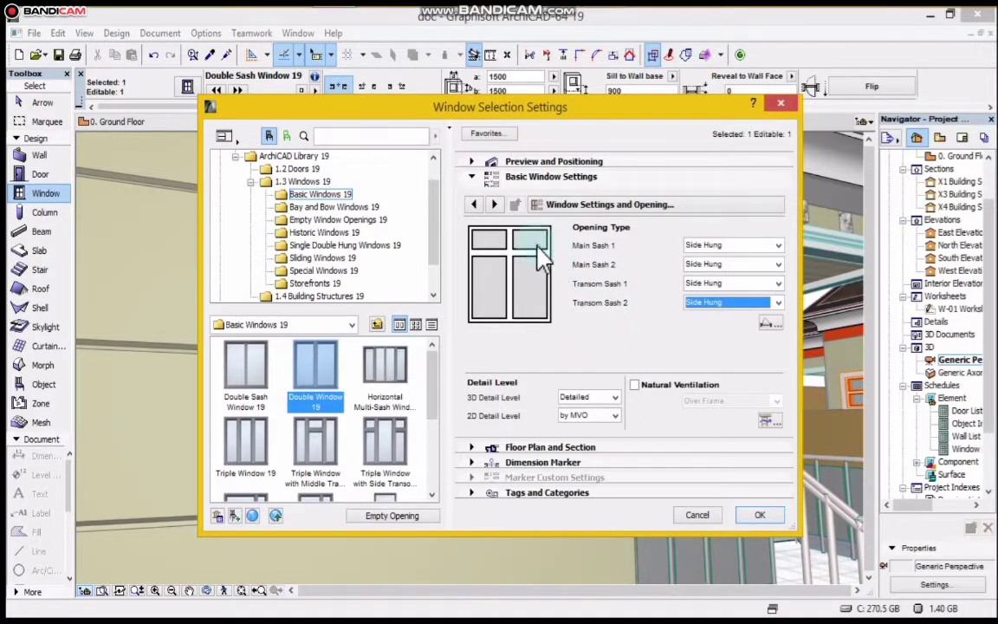
Turn on Uniform Frame Width and set the frame width to 100.
click(492, 207)
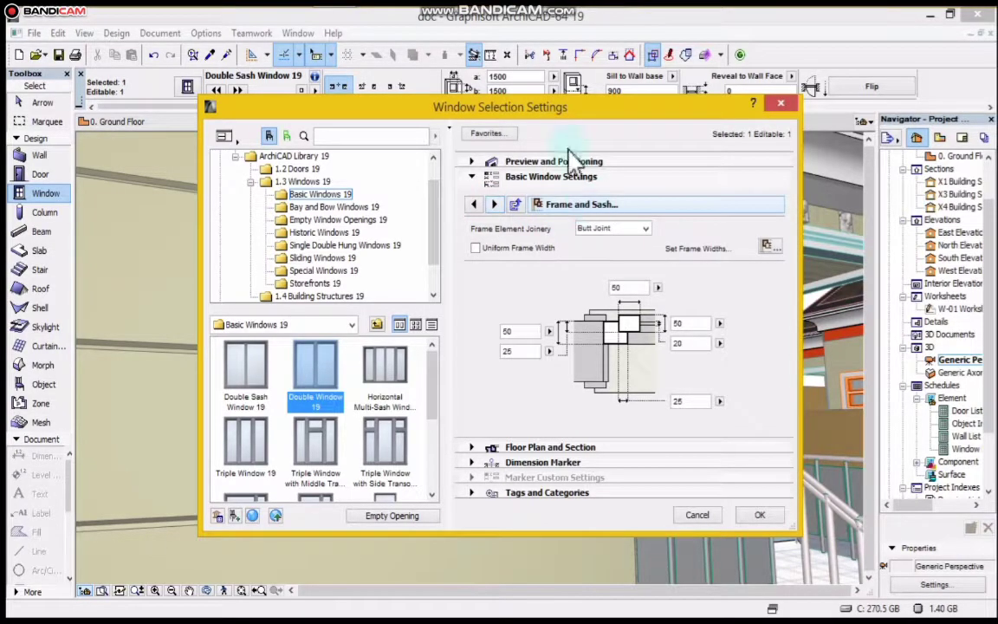
drag(548, 117, 785, 154)
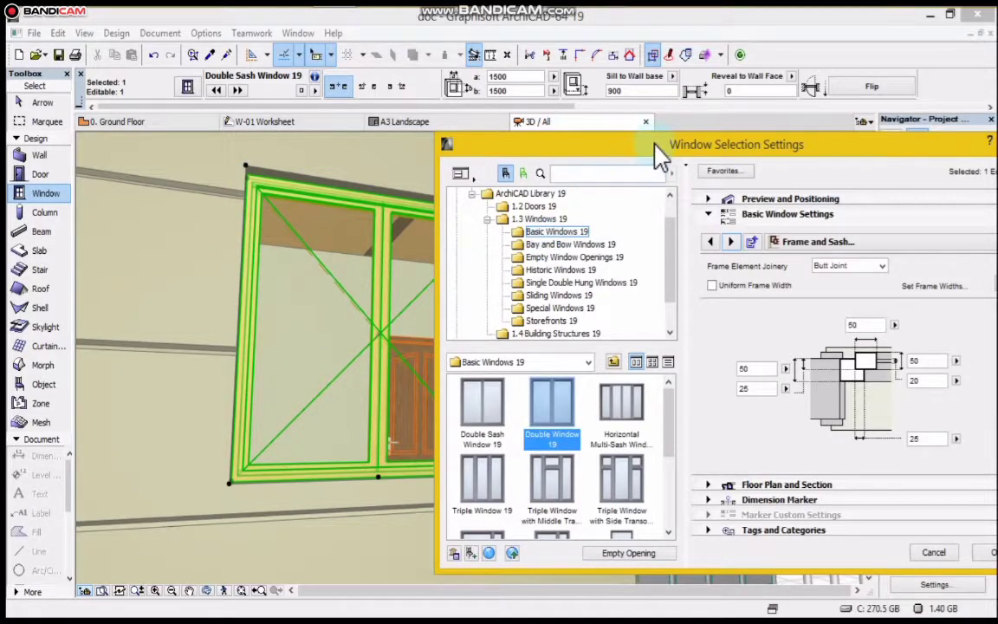
drag(637, 145, 533, 107)
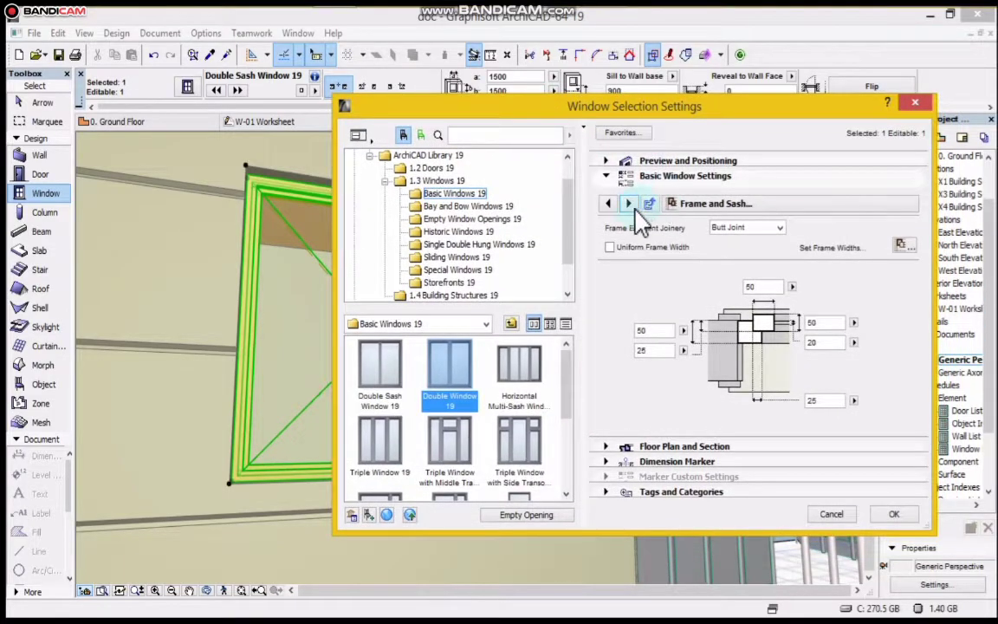
click(627, 204)
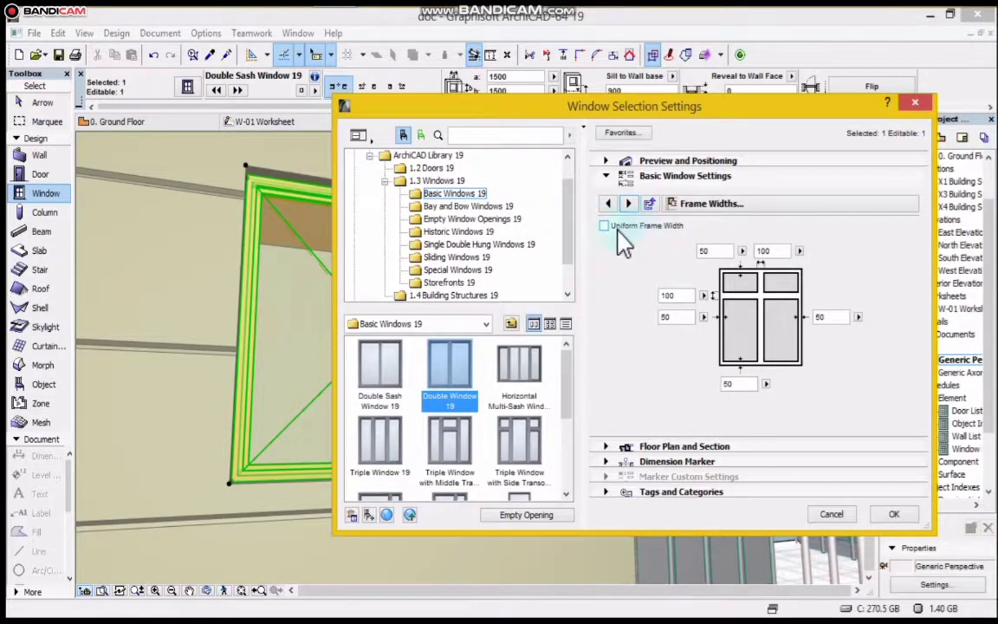
click(605, 226)
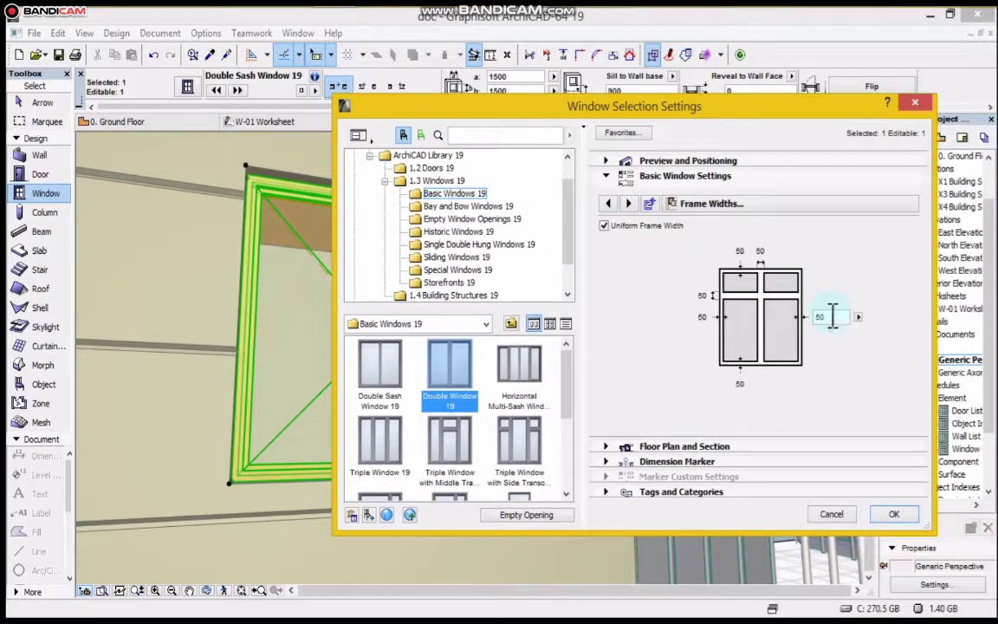
double_click(830, 317)
text(1)
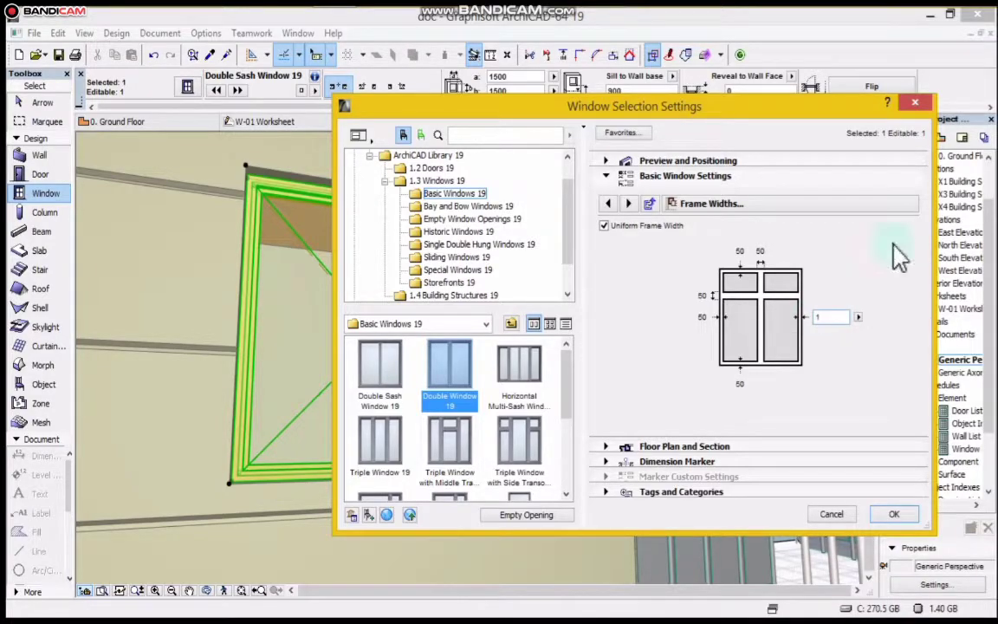
text(00)
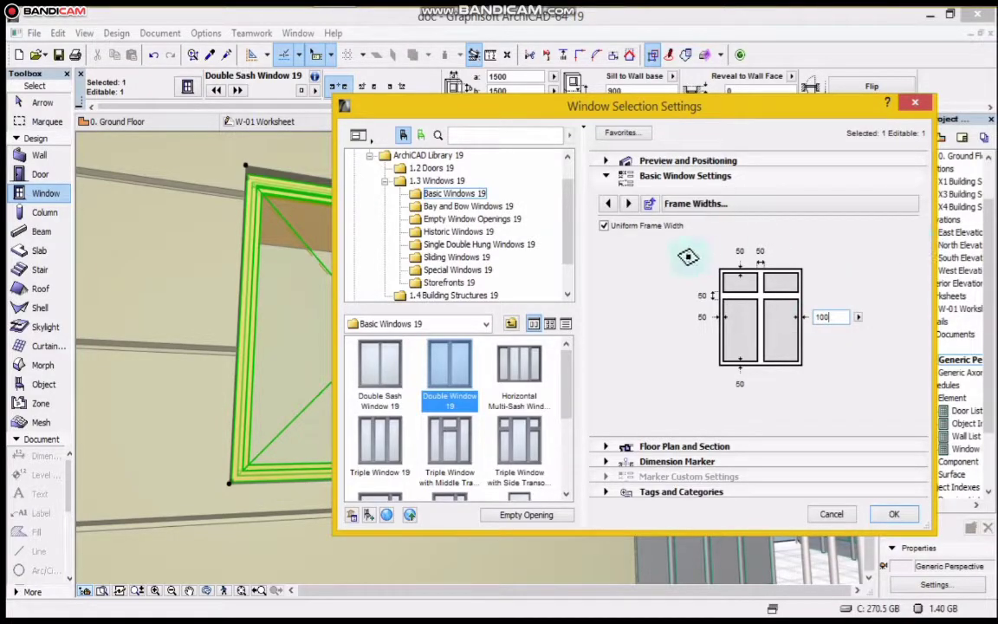
key(Return)
click(631, 205)
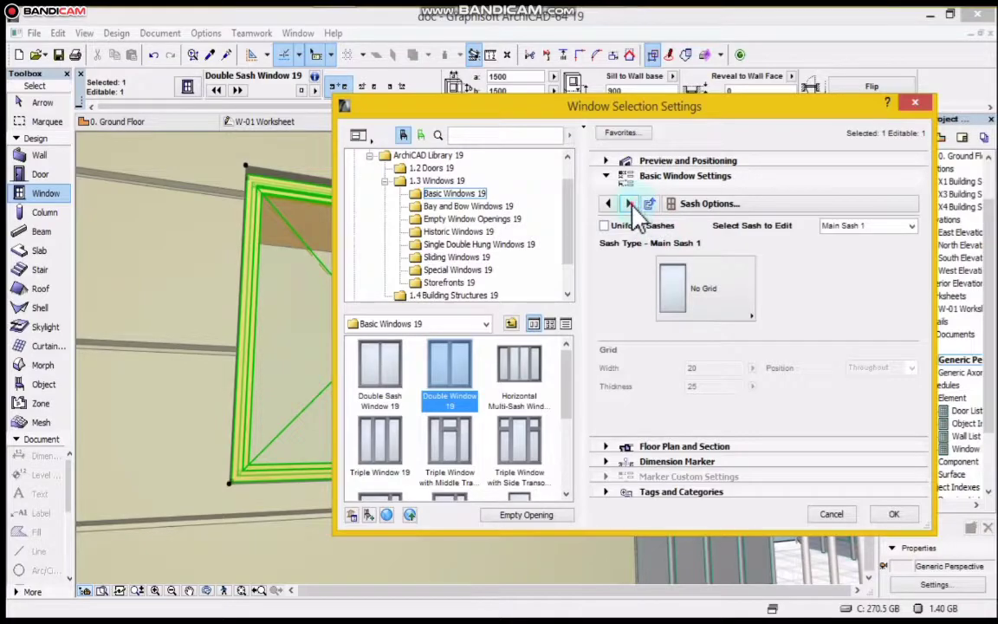
Override the model view options to hide the window's opening lines in 3D.
click(630, 204)
click(630, 205)
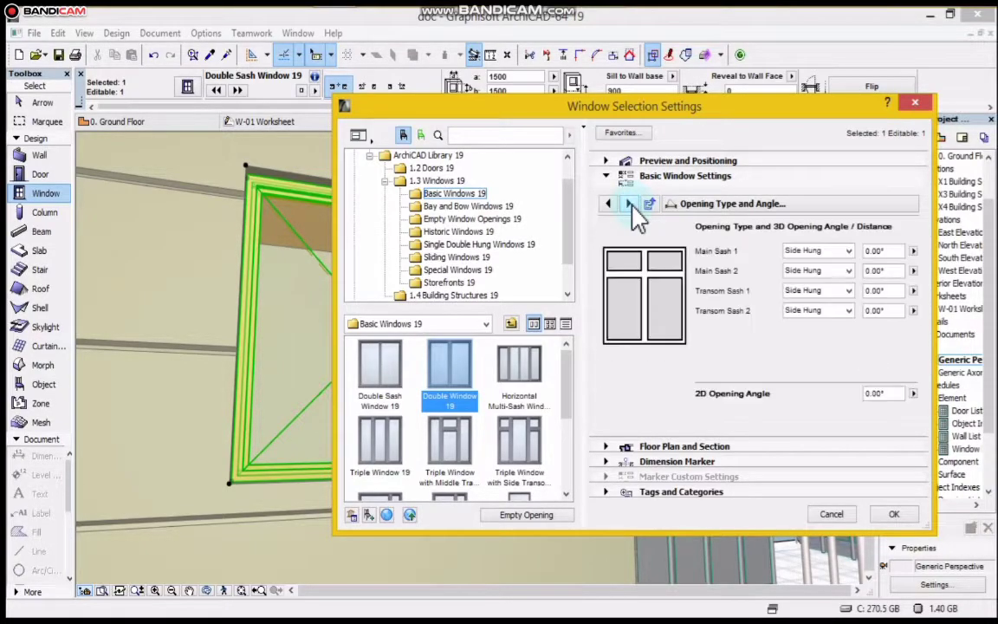
click(630, 205)
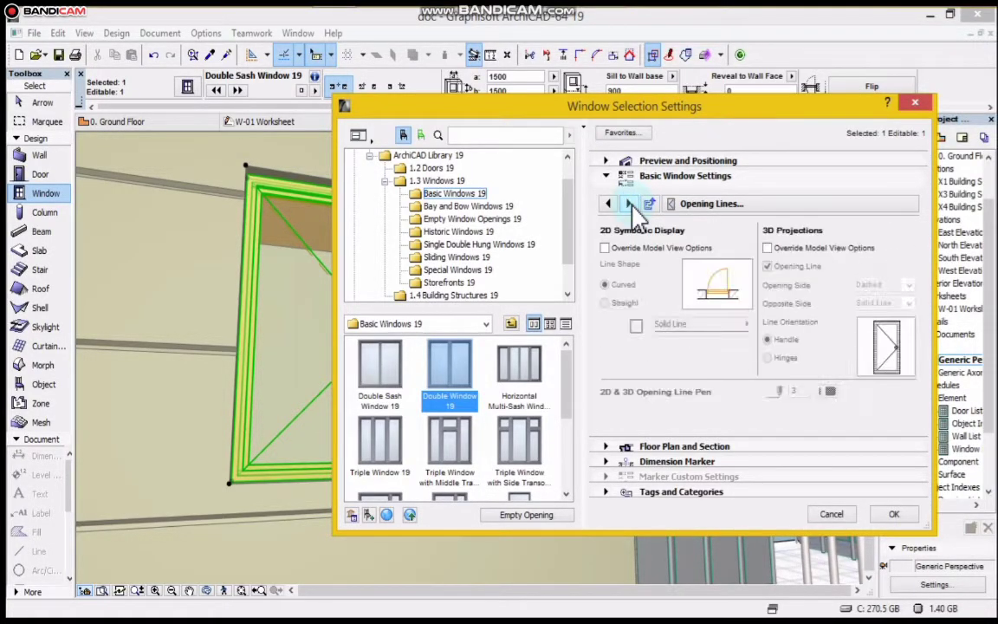
click(766, 248)
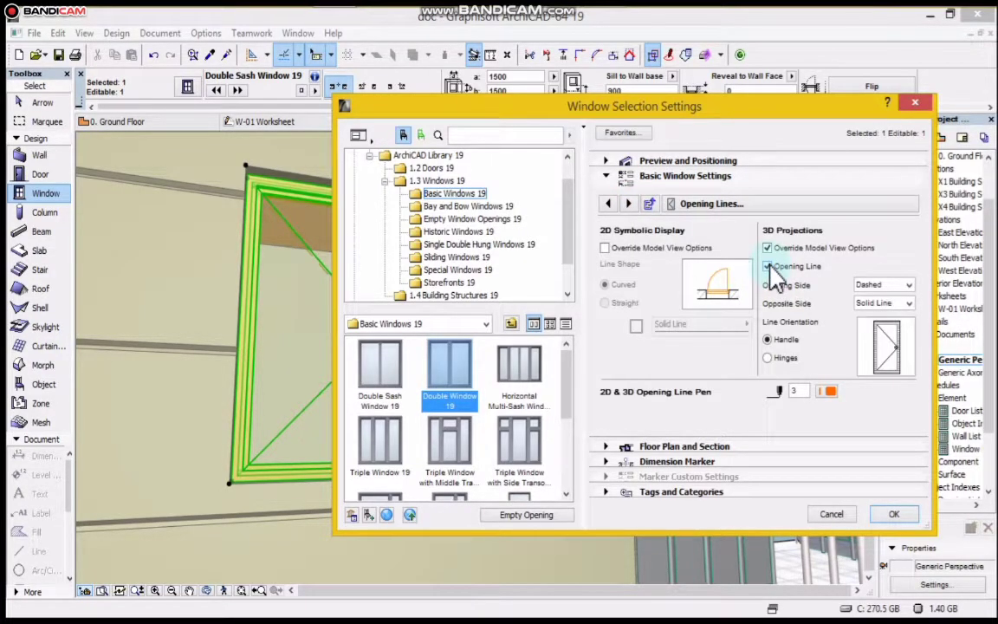
click(767, 265)
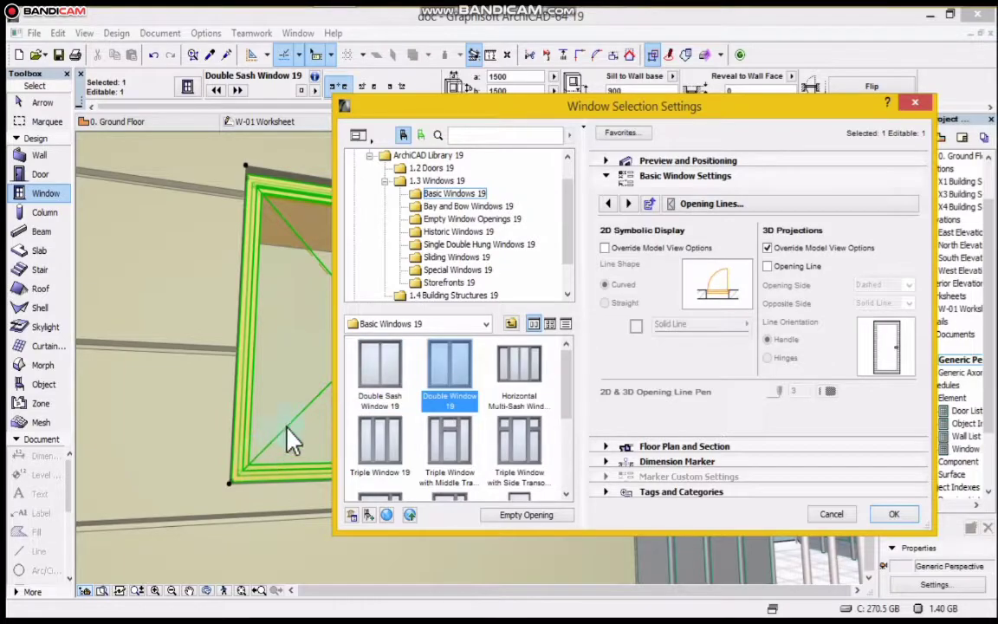
Set the outside and inside frame surfaces to white Paint-01.
click(627, 204)
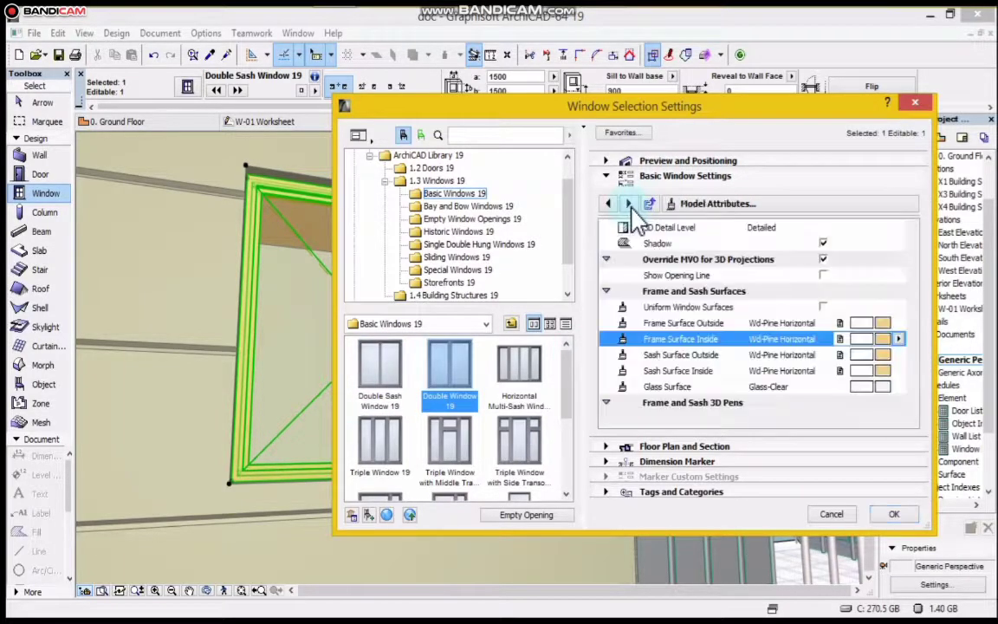
click(884, 337)
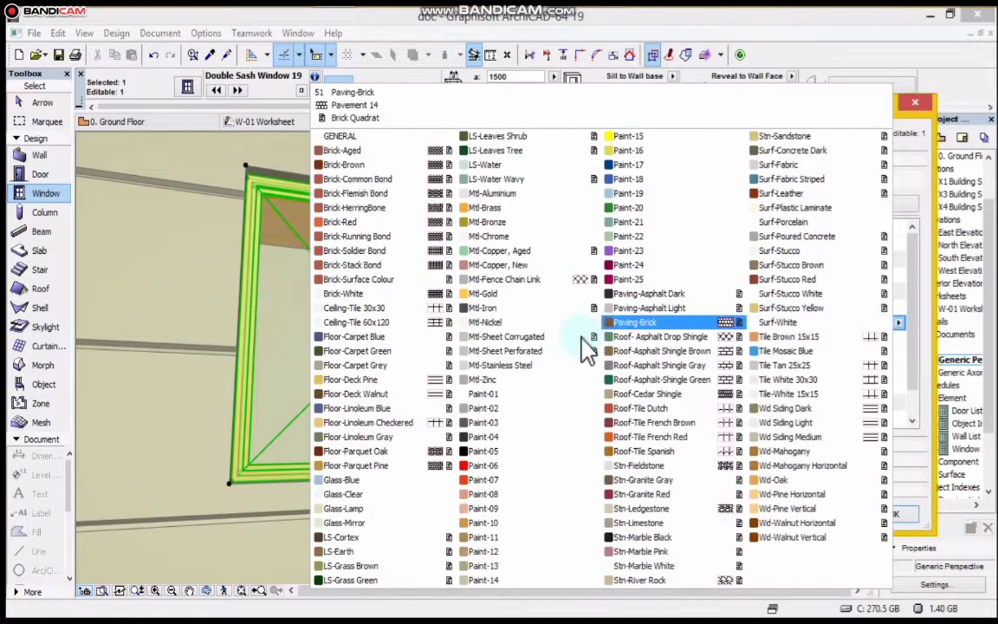
click(538, 400)
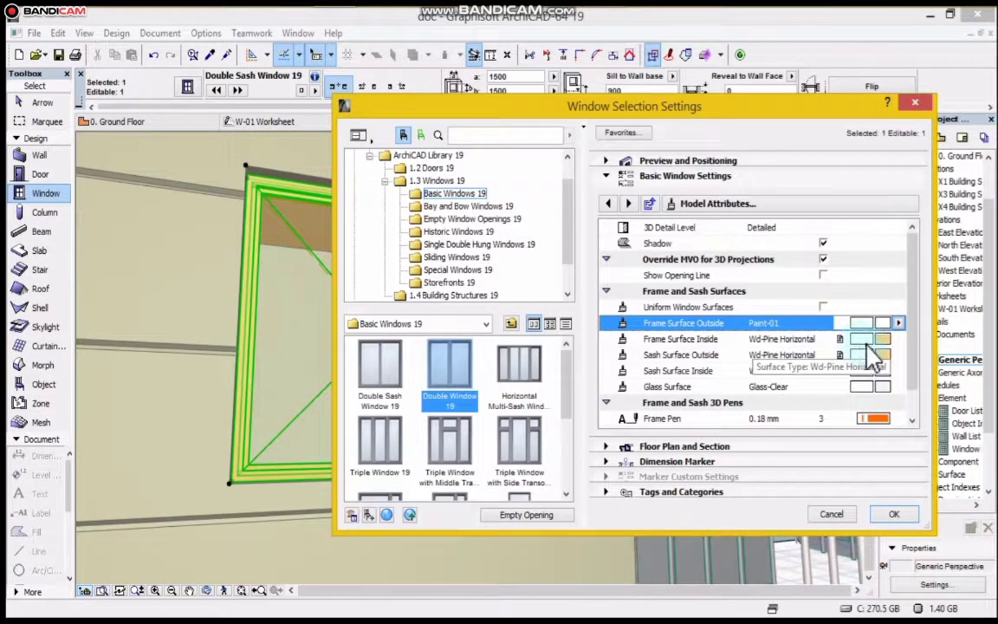
click(737, 342)
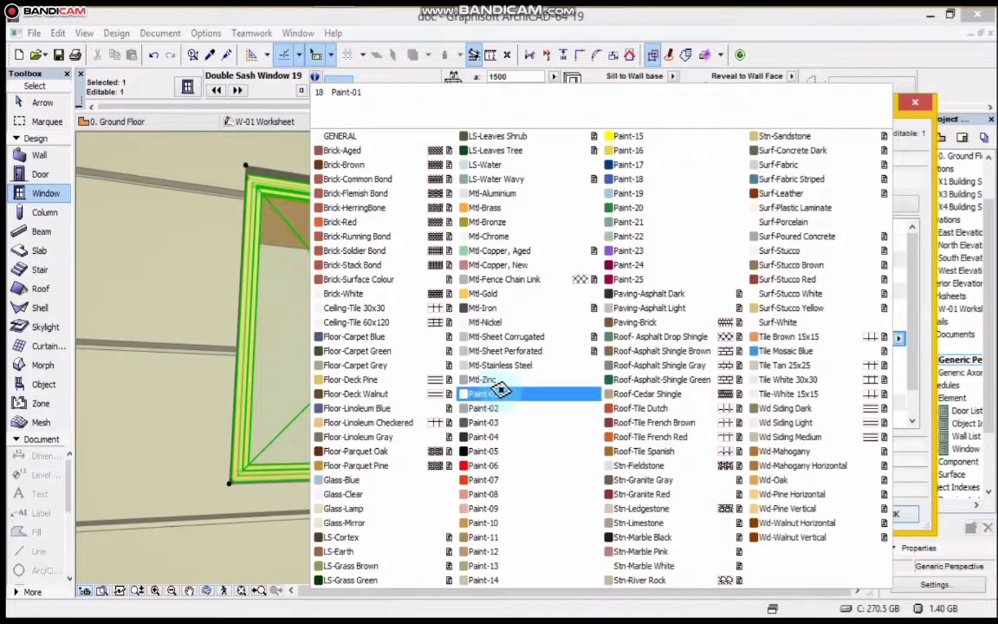
click(503, 394)
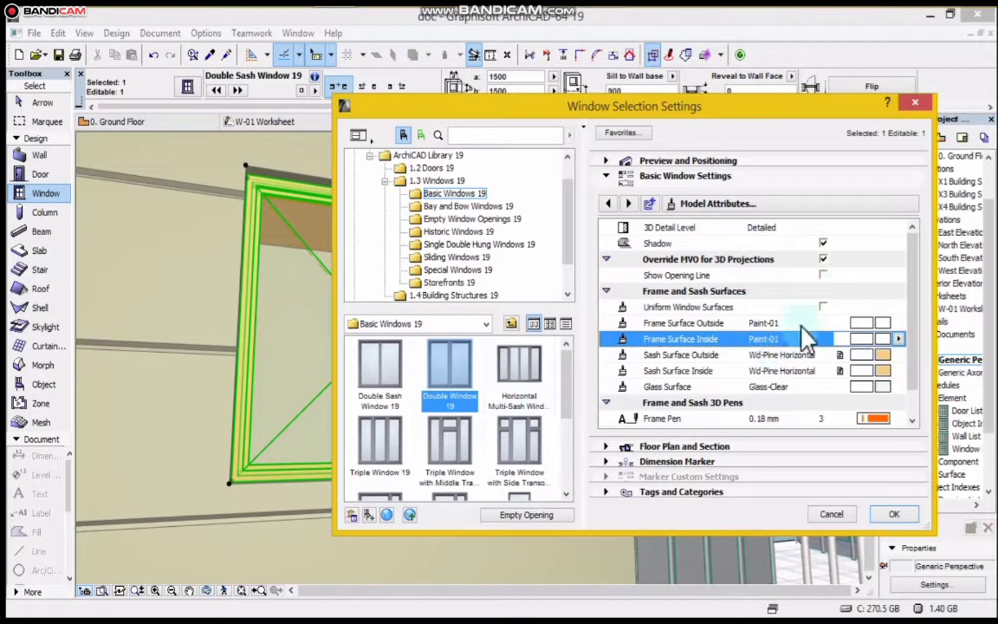
Give both sash surfaces dark Paint-03 and make the glass Glass-Blue.
click(882, 357)
click(880, 357)
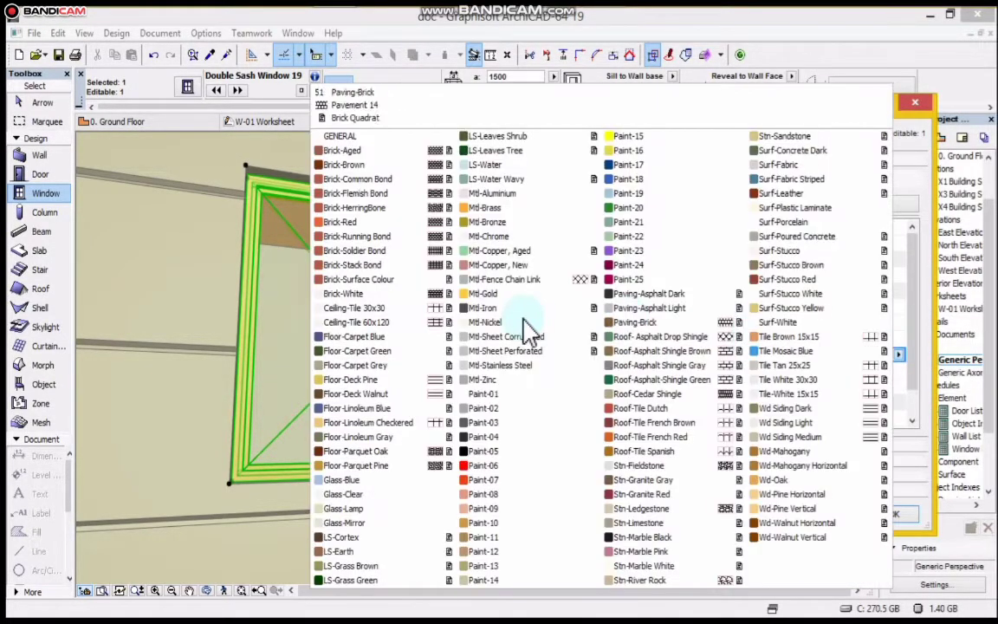
click(502, 425)
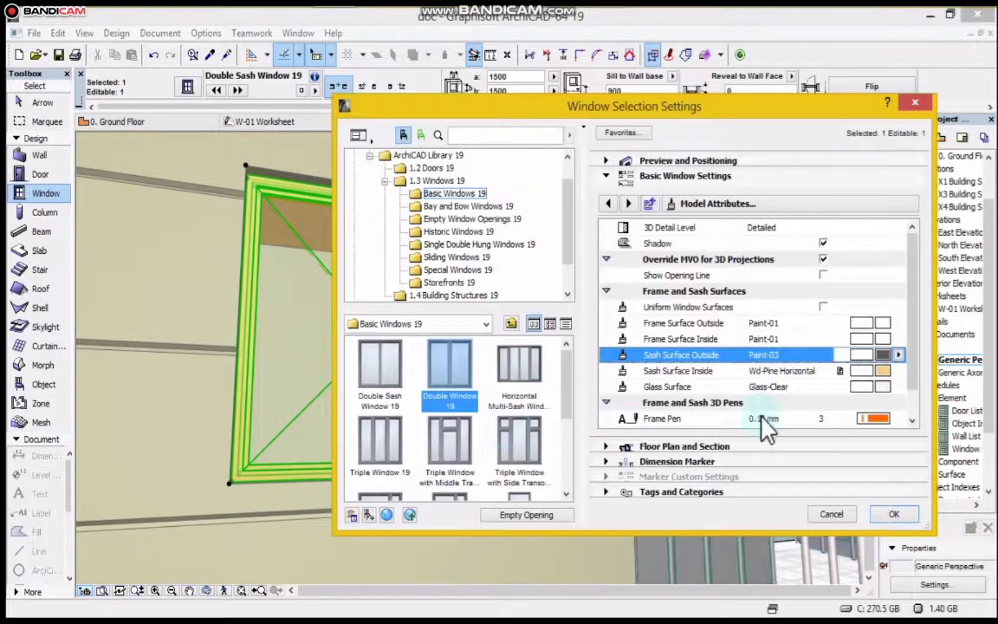
click(866, 373)
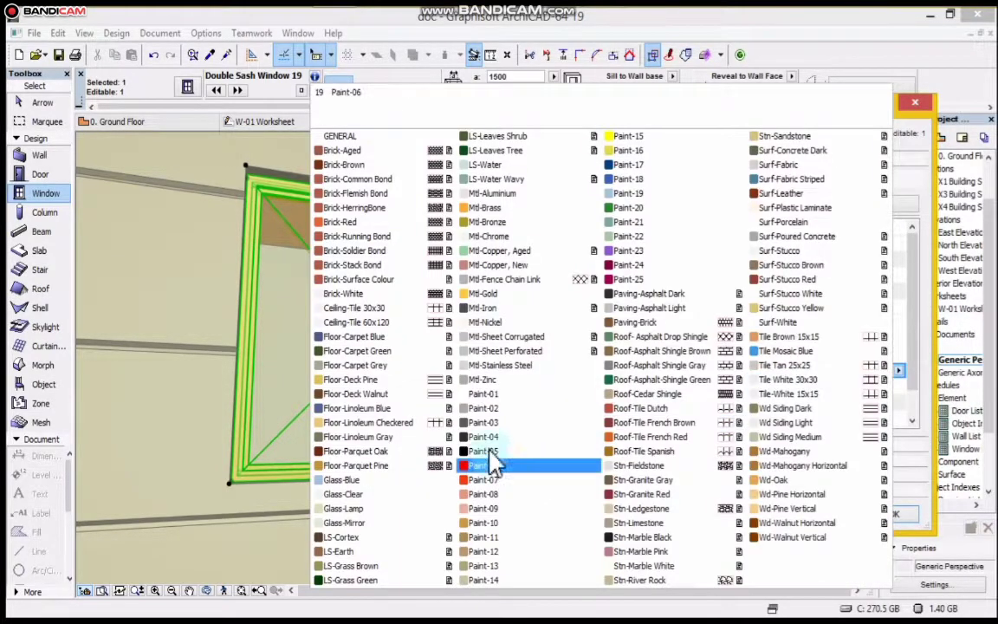
click(491, 424)
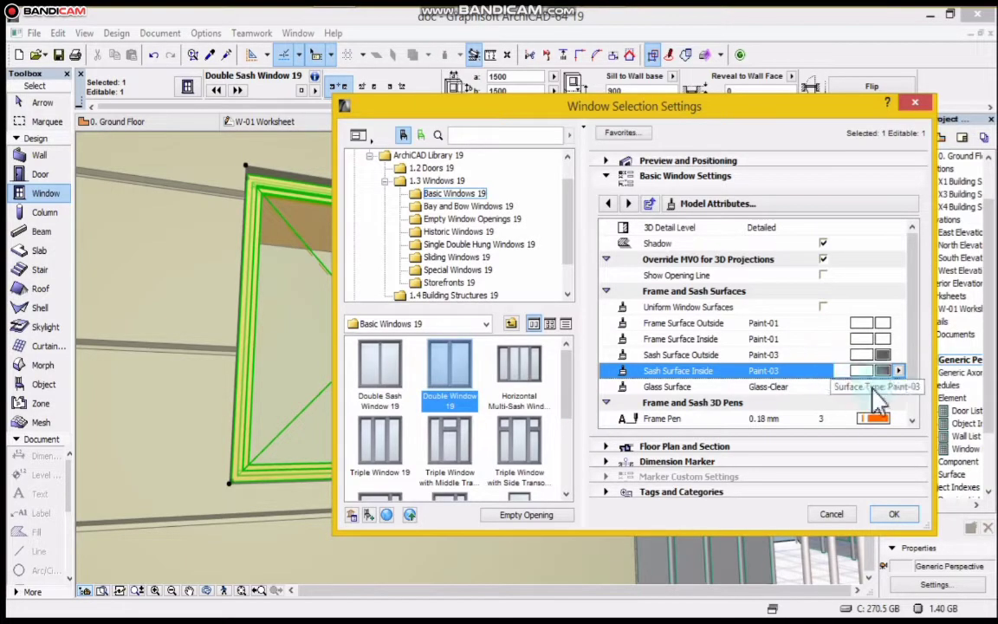
click(879, 387)
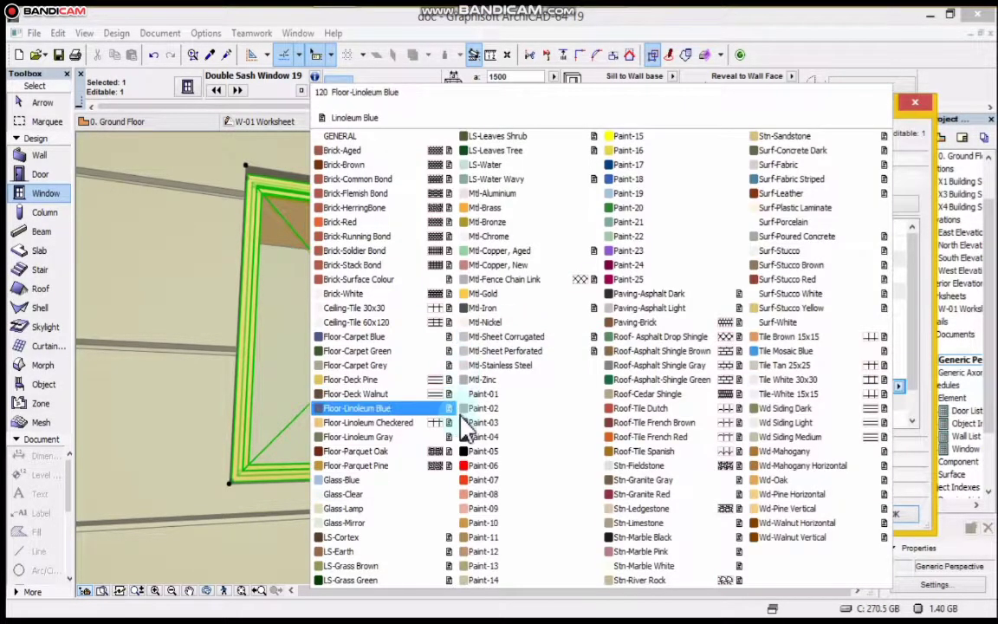
click(339, 479)
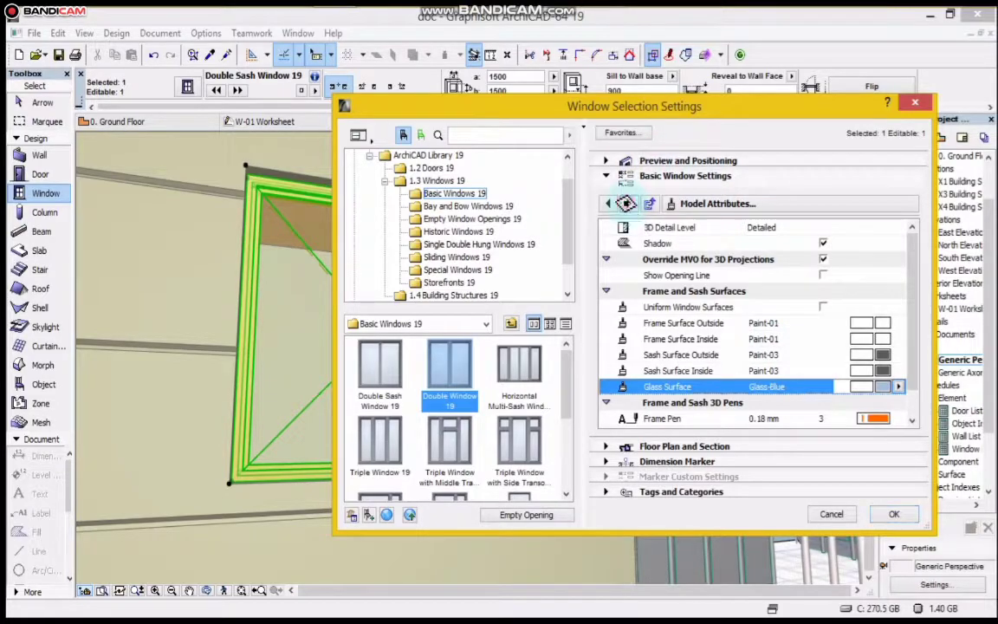
click(628, 203)
Page to Connecting Structures and enable both the outside and inside casings.
click(627, 203)
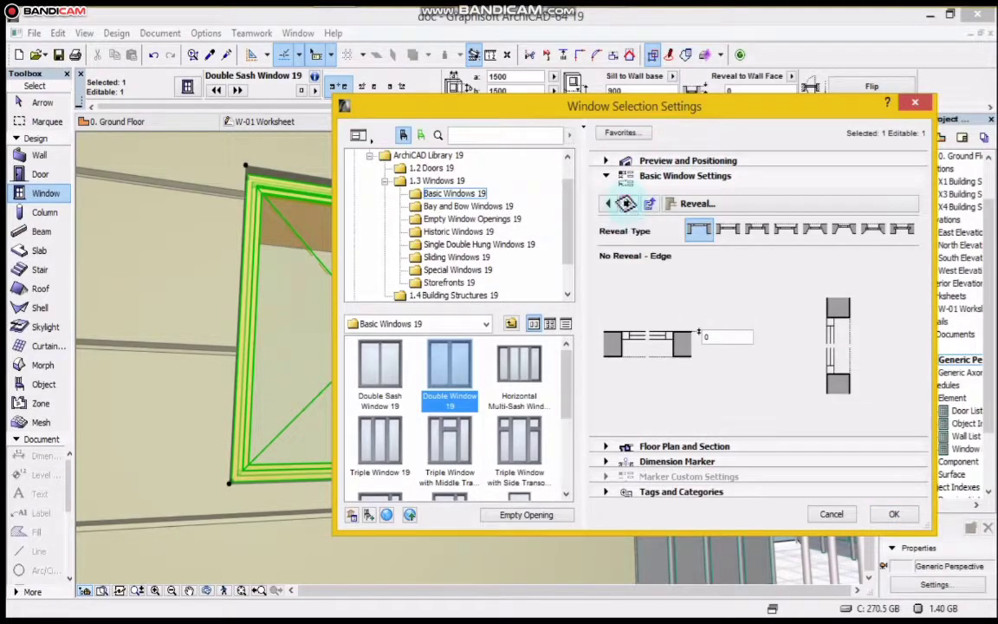
click(627, 203)
click(627, 204)
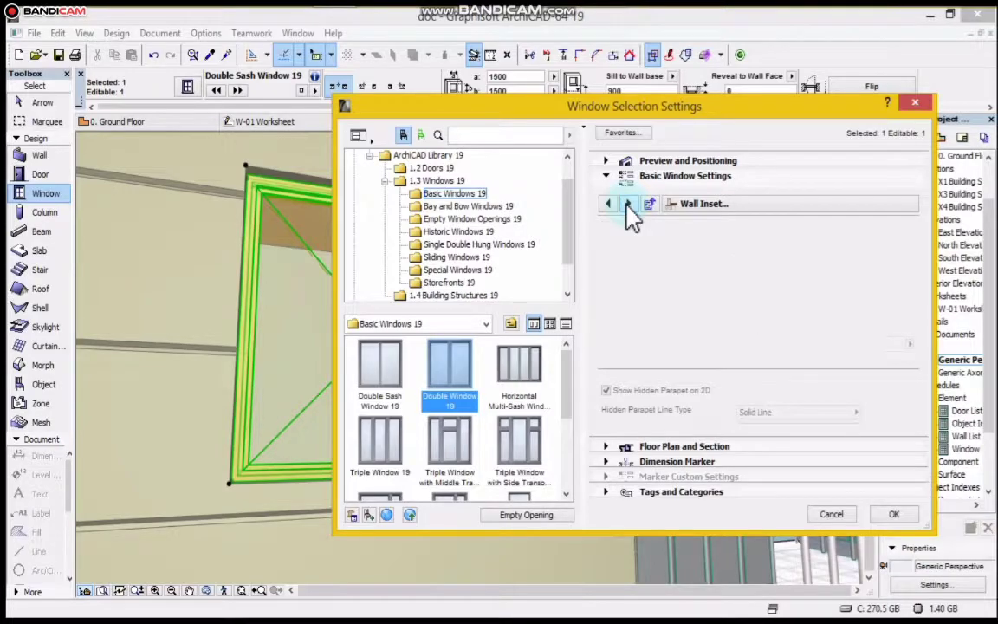
click(627, 203)
click(627, 204)
click(627, 204)
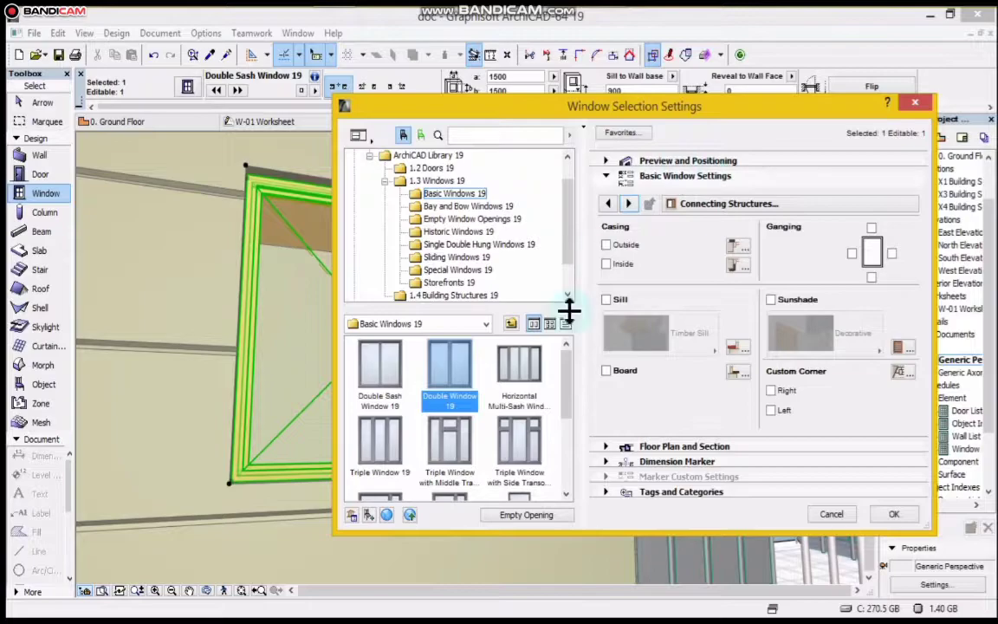
click(606, 246)
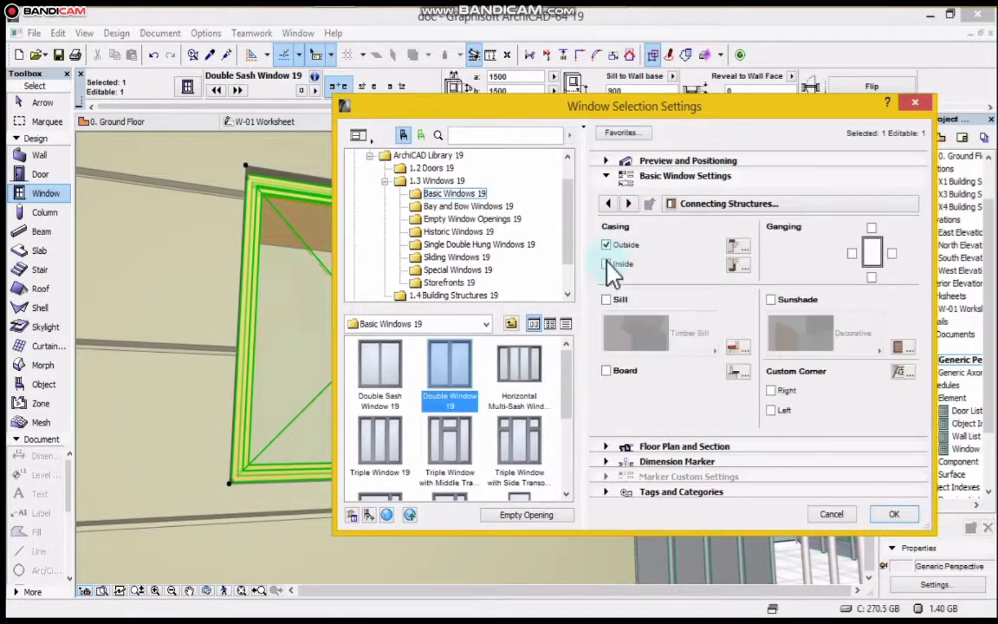
click(607, 264)
Go to the Casing Outside settings and confirm a casing value of 50.
click(629, 204)
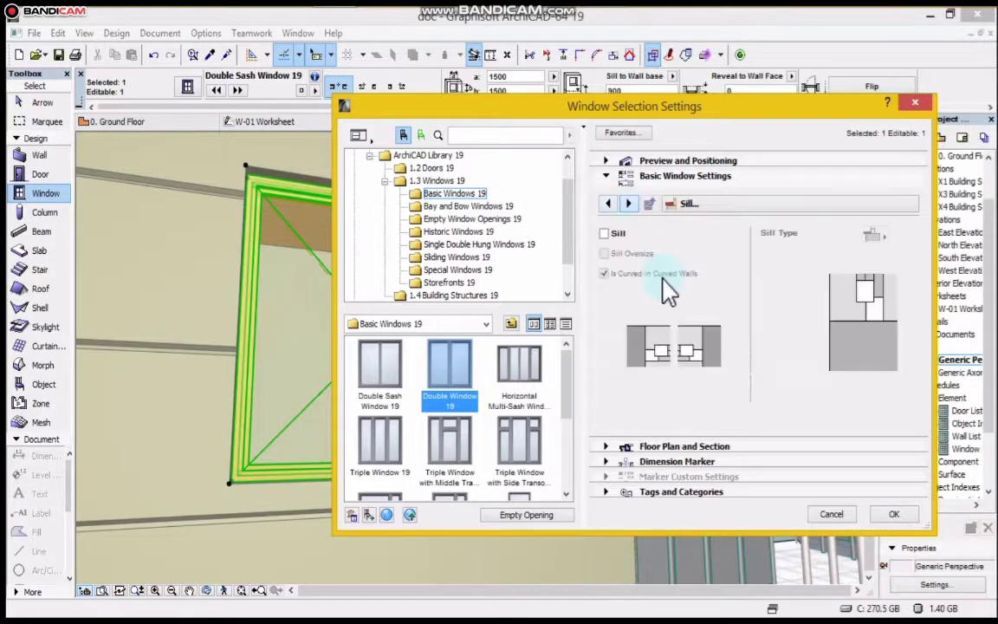
click(630, 204)
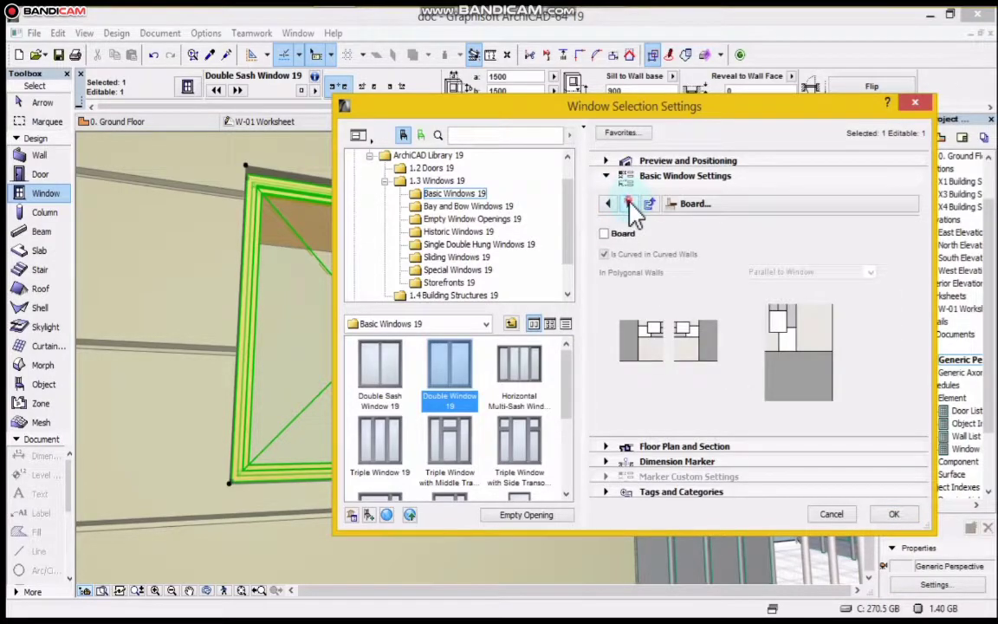
click(629, 204)
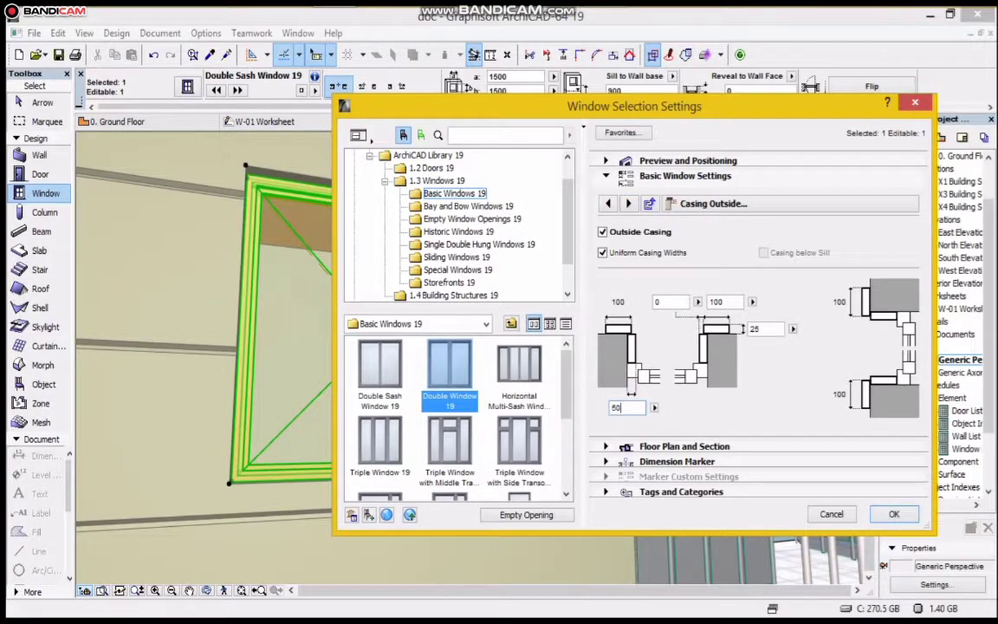
key(Return)
Change the 25 casing dimension to 70.
click(765, 330)
key(Return)
click(628, 203)
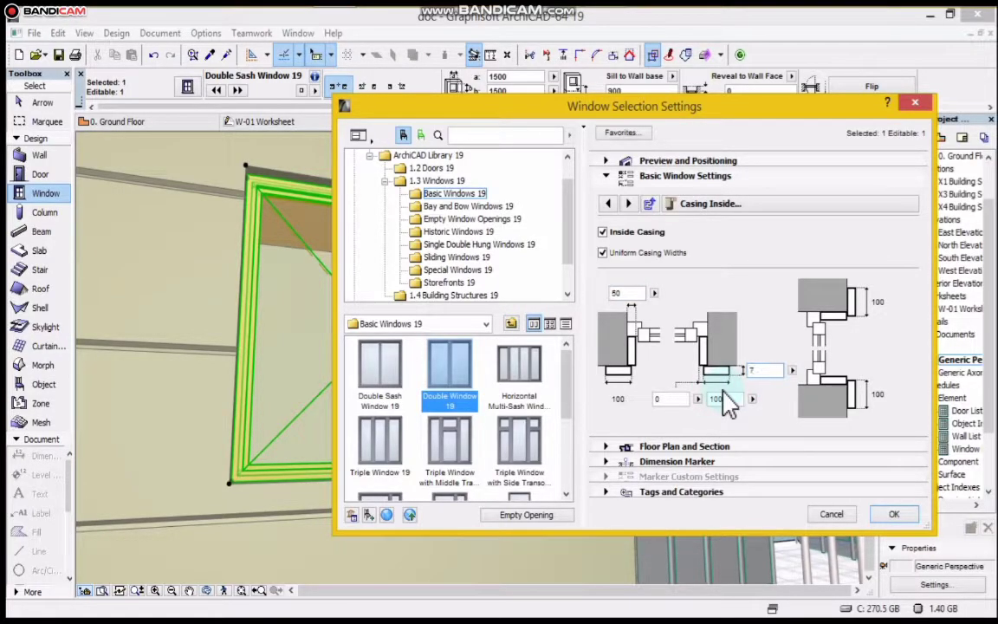
Give the casings a white Paint-01 surface and apply all settings to the window.
click(629, 204)
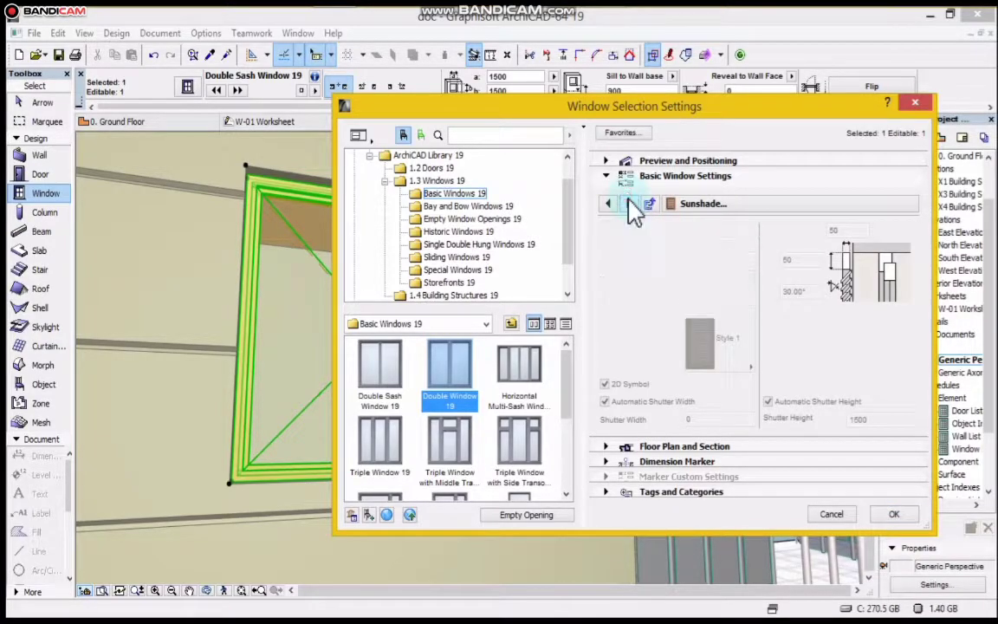
click(629, 204)
click(629, 204)
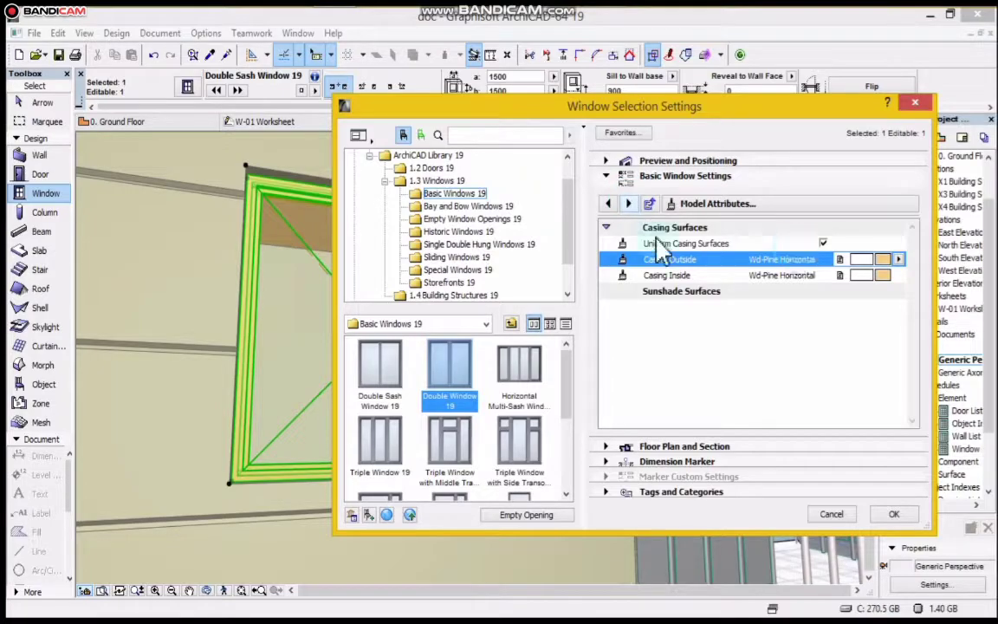
click(876, 260)
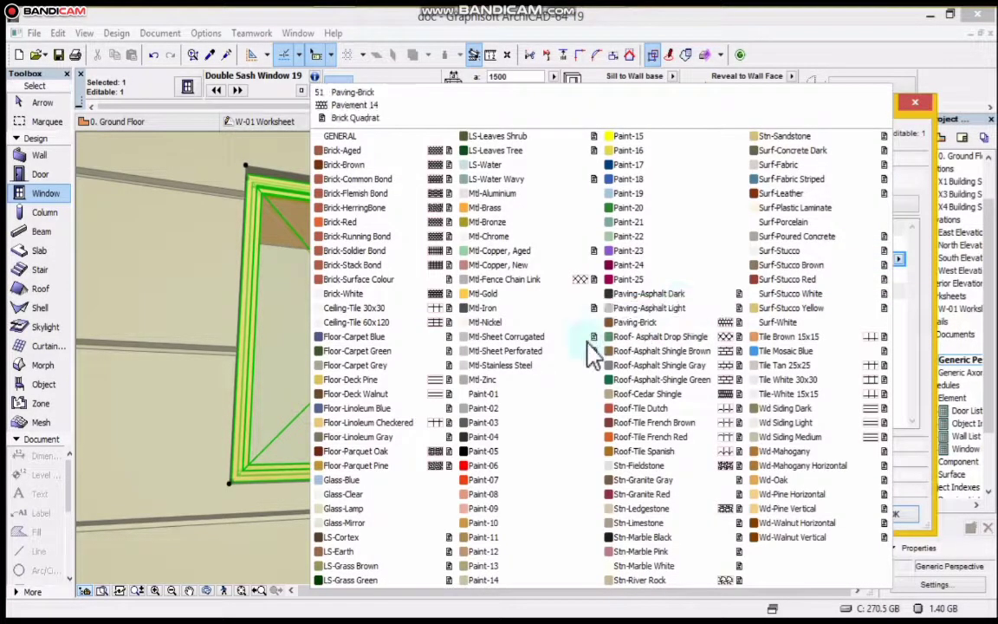
click(487, 395)
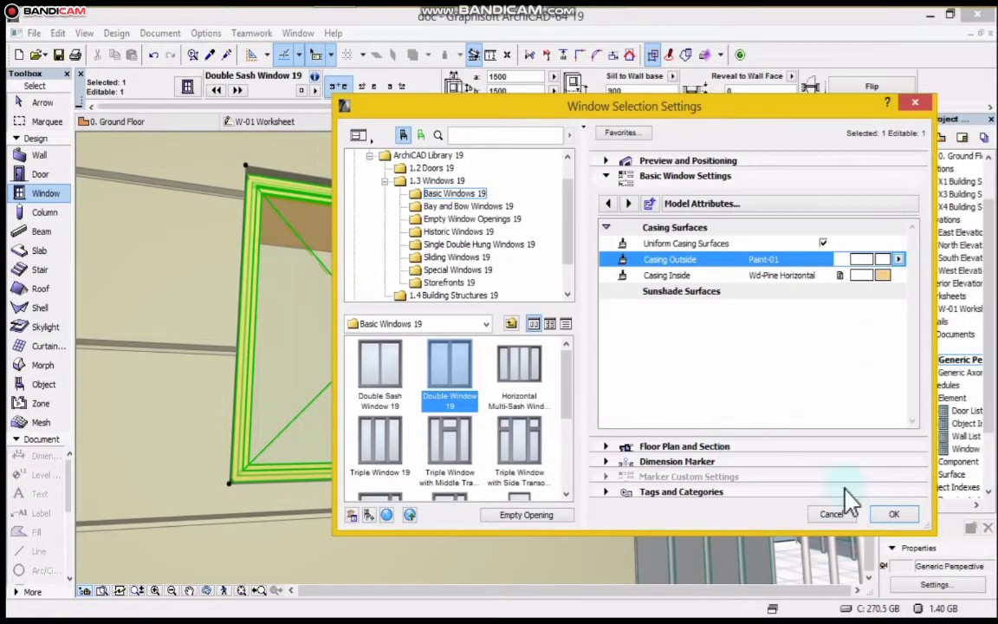
click(892, 514)
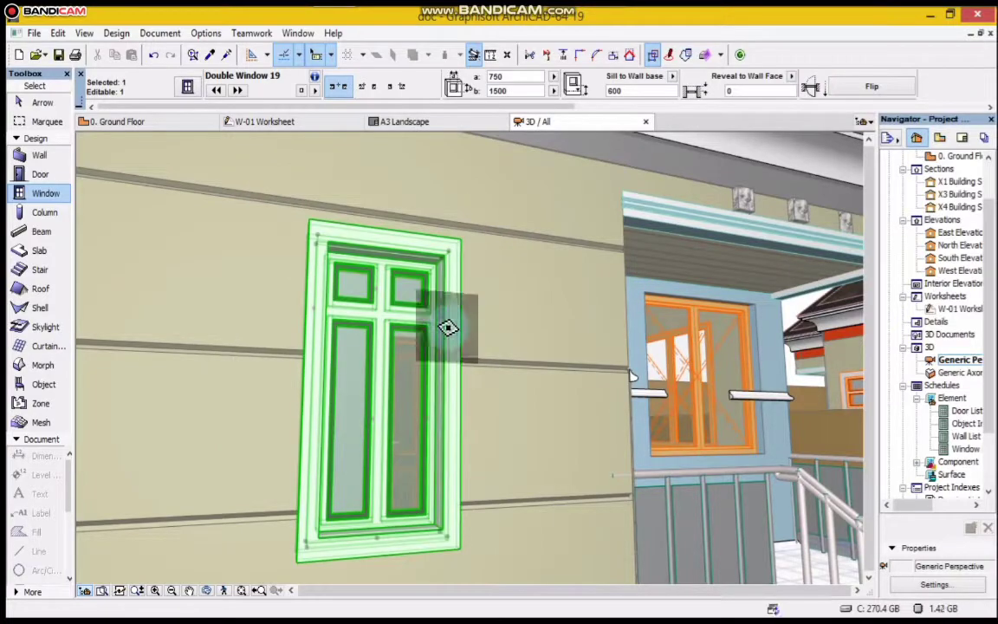
shift+middle_drag(405, 378, 487, 163)
scroll(472, 240, up, 4)
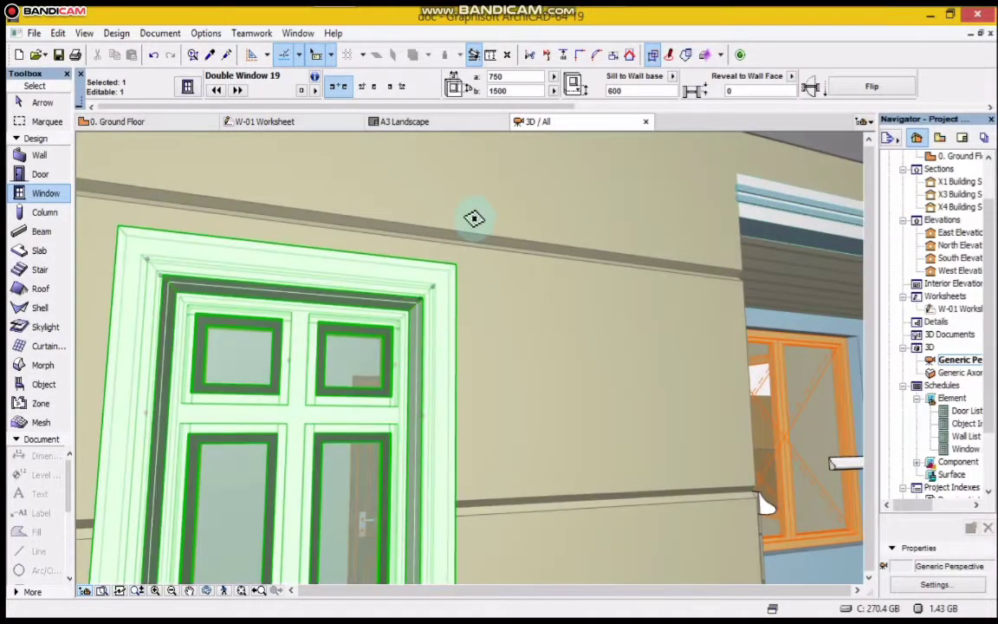
shift+middle_drag(436, 243, 492, 243)
key(Escape)
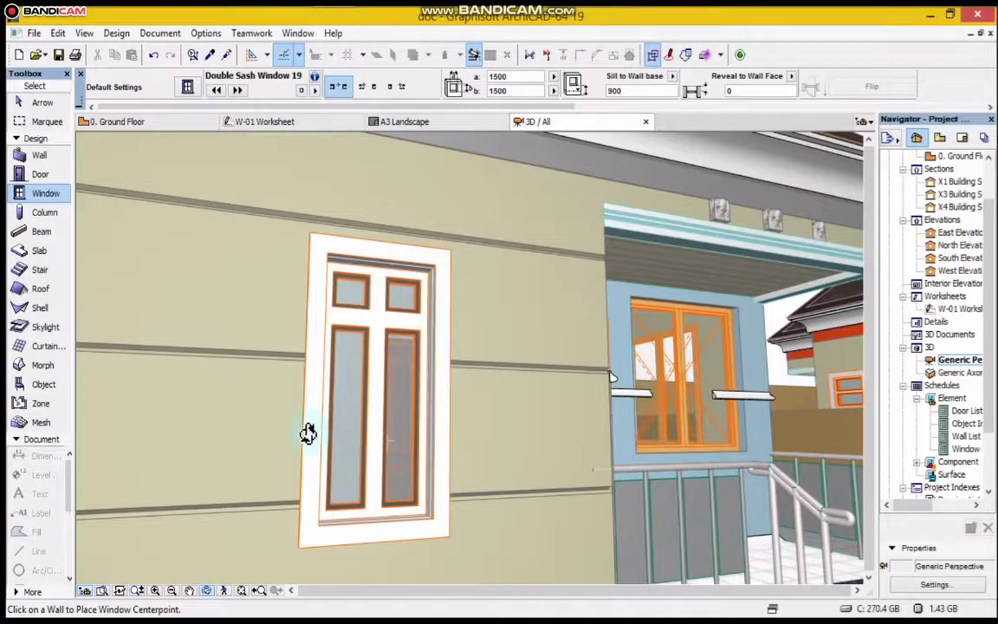
shift+middle_drag(308, 433, 374, 446)
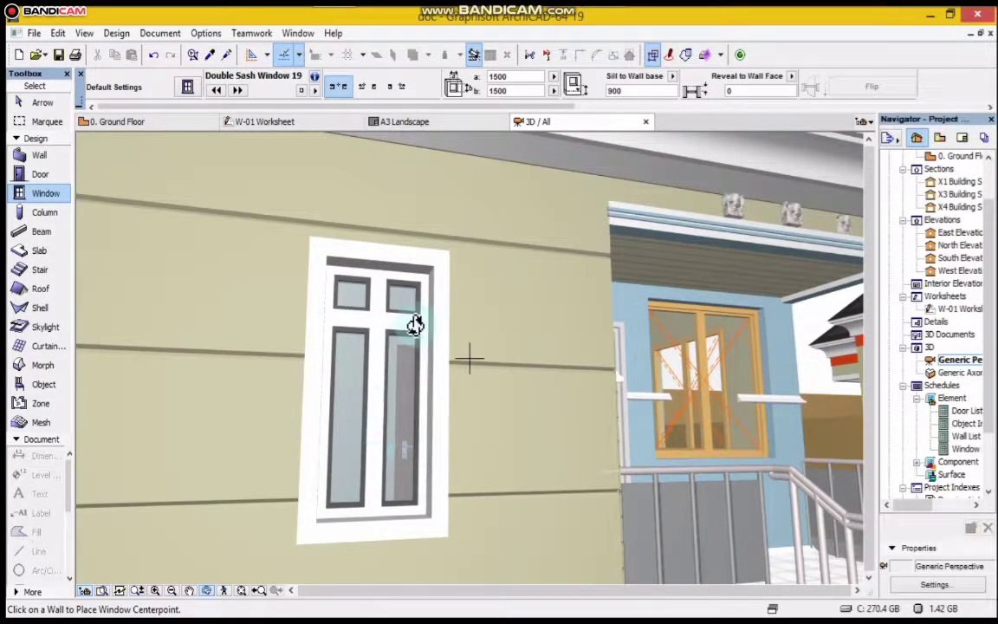